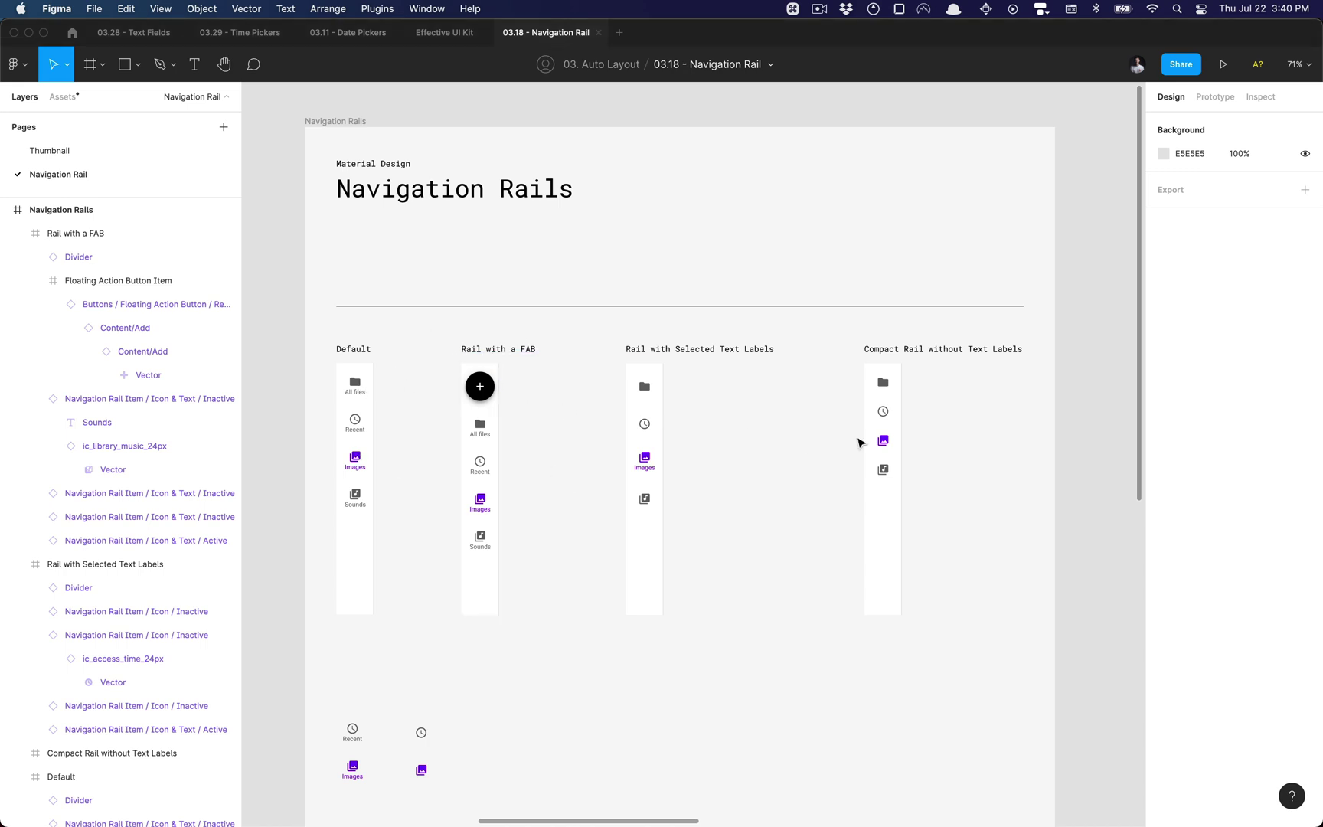
Draw a new 72×483 frame beside the Default rail.
scroll(337, 410, "up", 6)
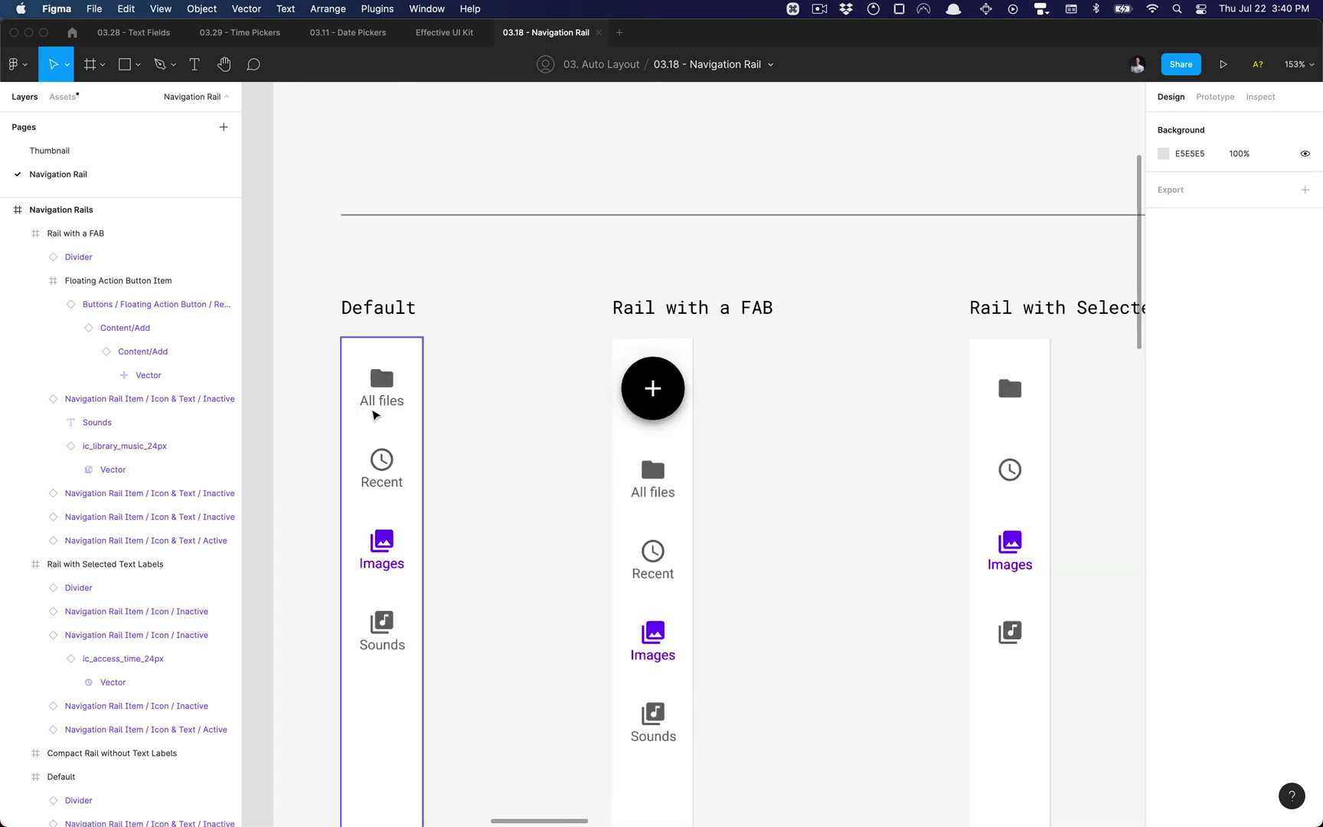
left_click_drag(520, 381, 505, 248)
key("f")
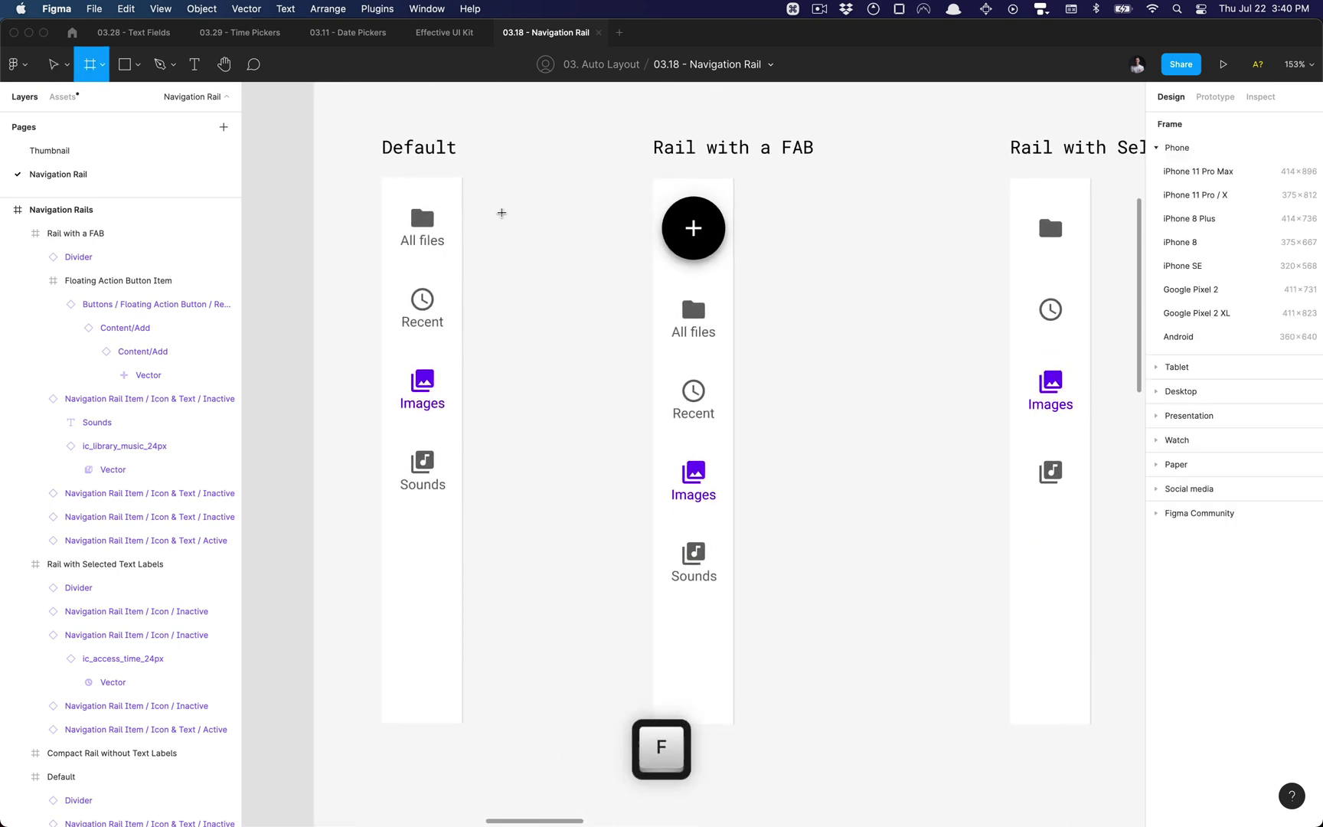
left_click_drag(493, 195, 553, 313)
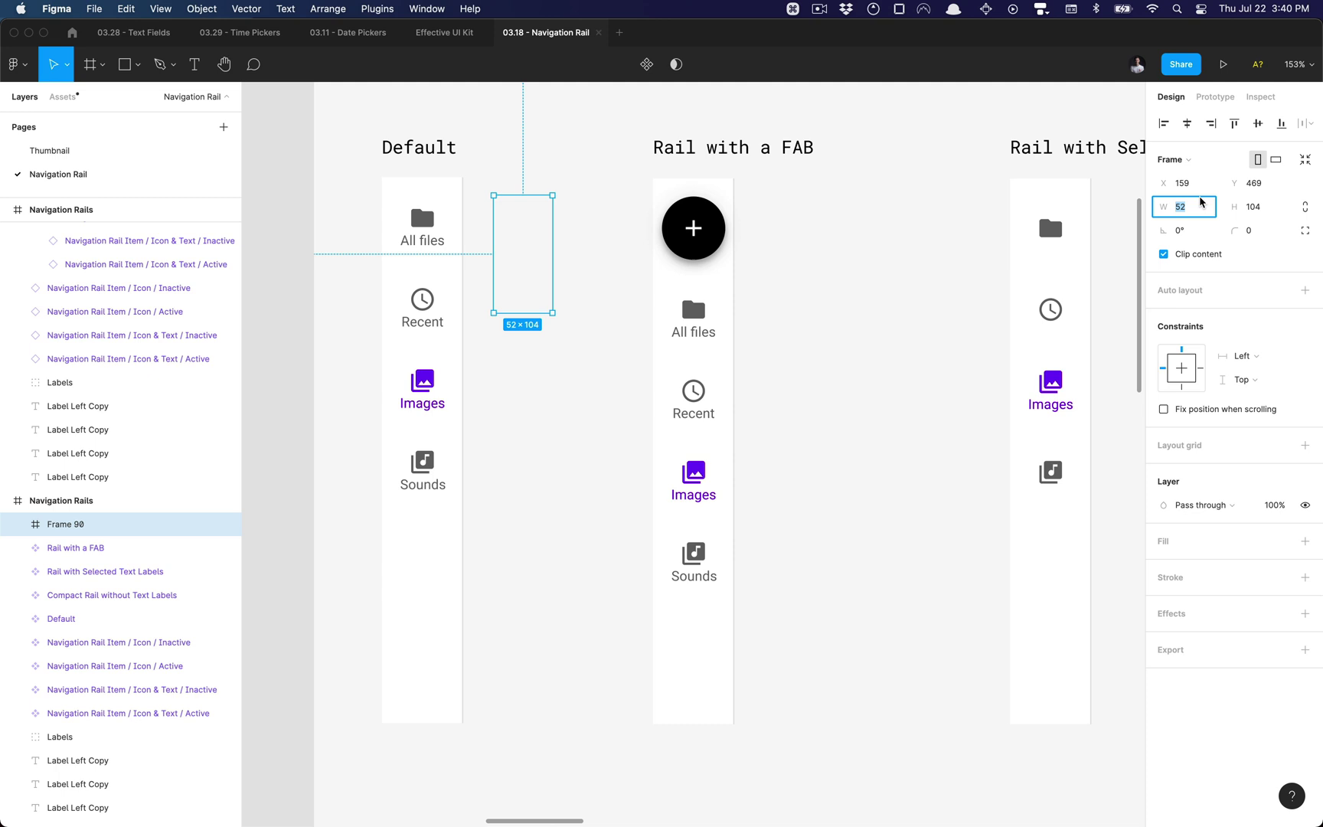
type("72")
key("Tab")
type("483")
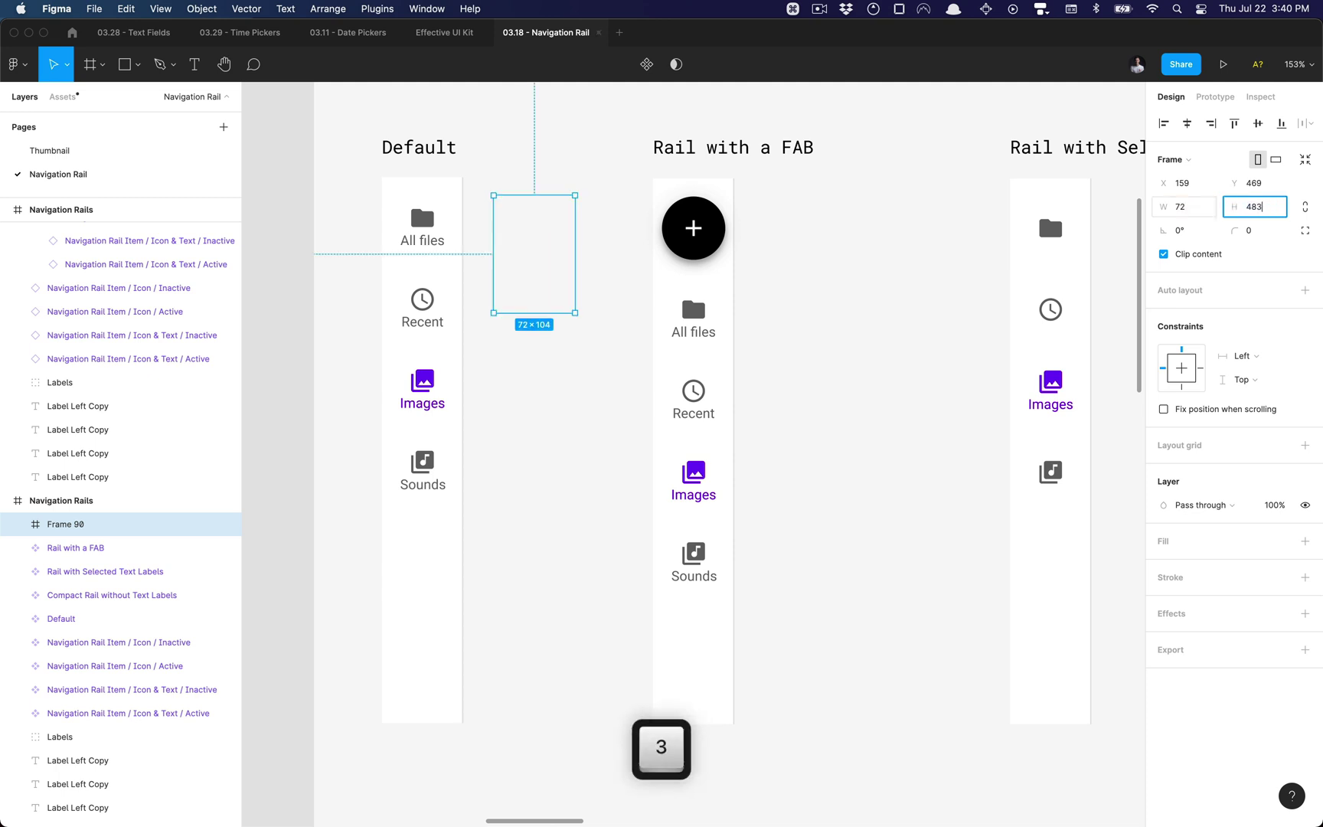
key("Return")
Top-align the new frame with Default and paste Default's styling onto it.
left_click(459, 394, "shift")
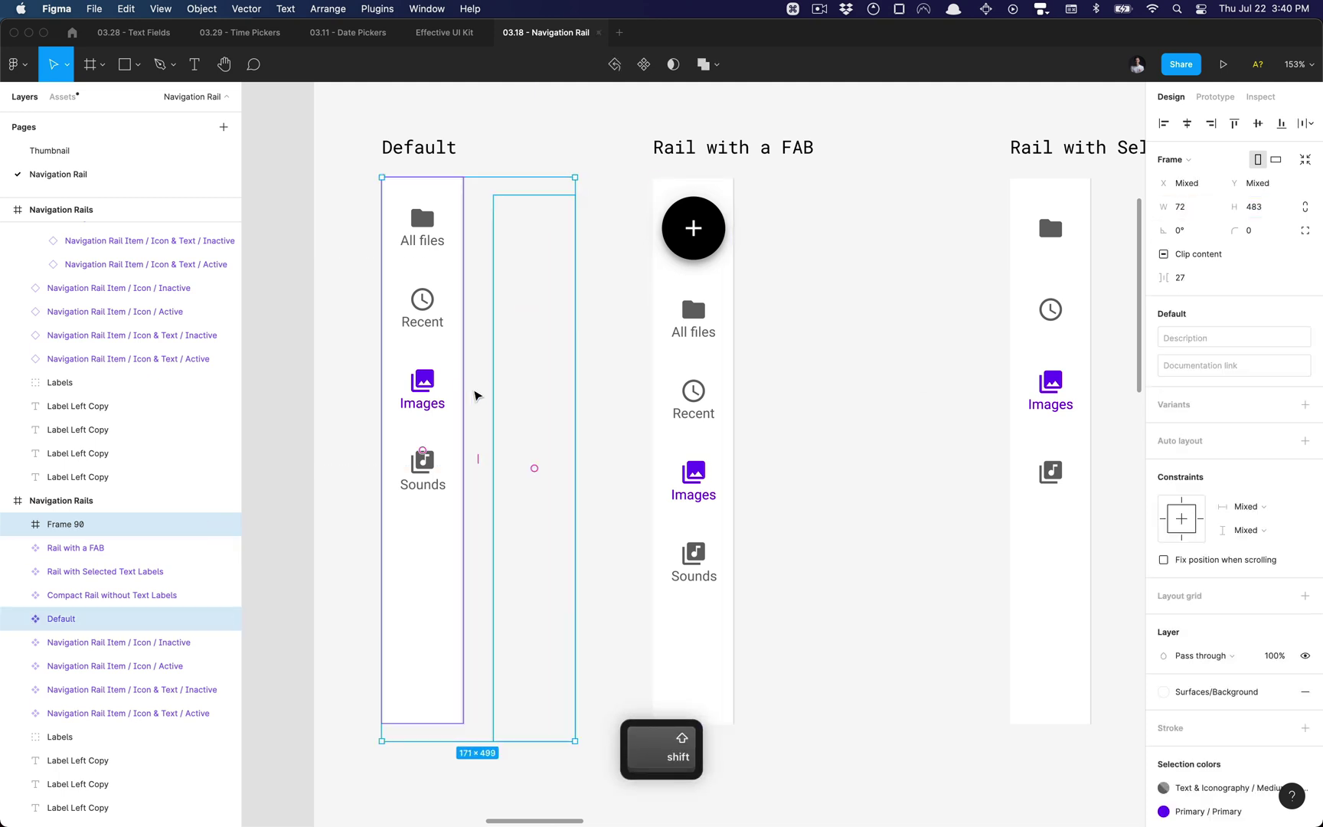
key("alt+w")
left_click(451, 359)
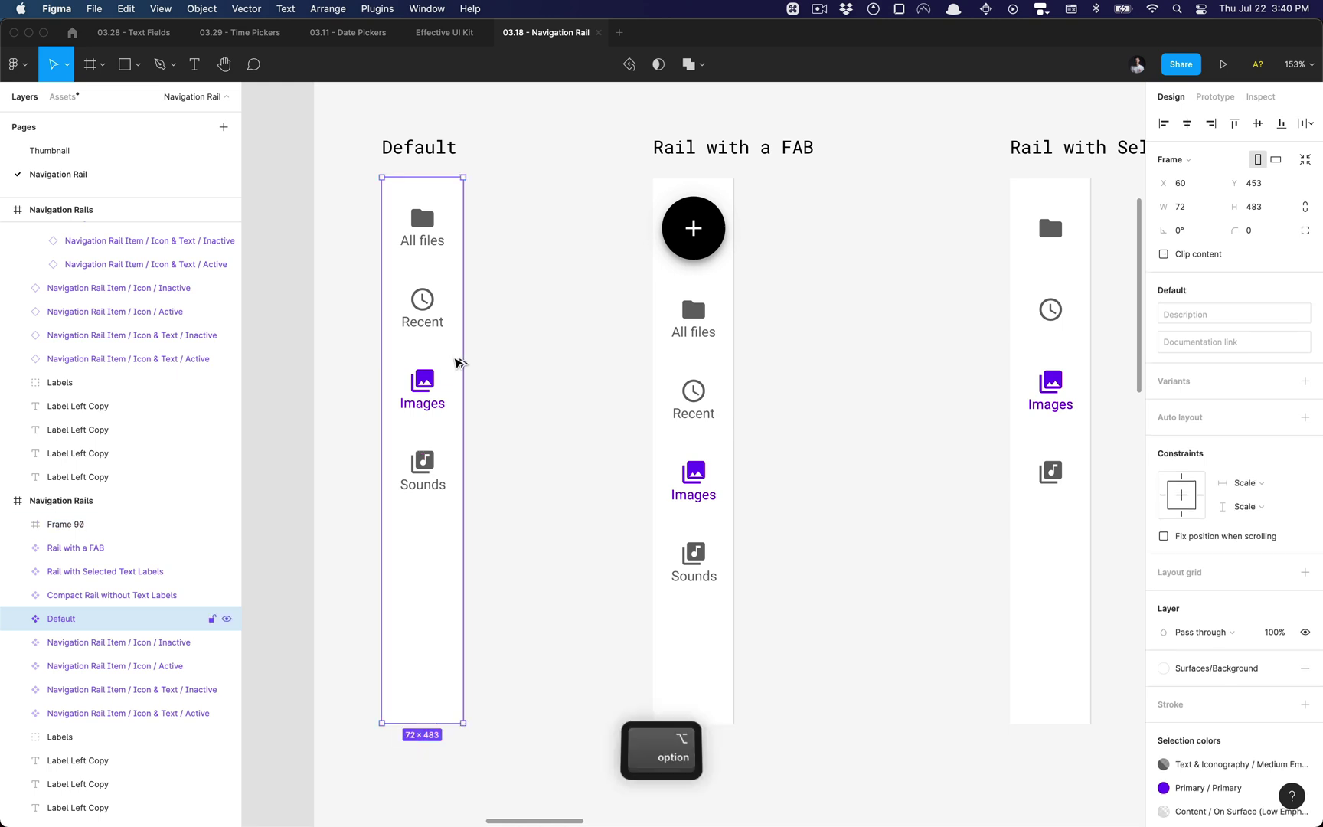
key("alt+super+c")
left_click(532, 351)
key("alt+super+v")
Copy the Default rail's divider and items.
left_click(602, 307)
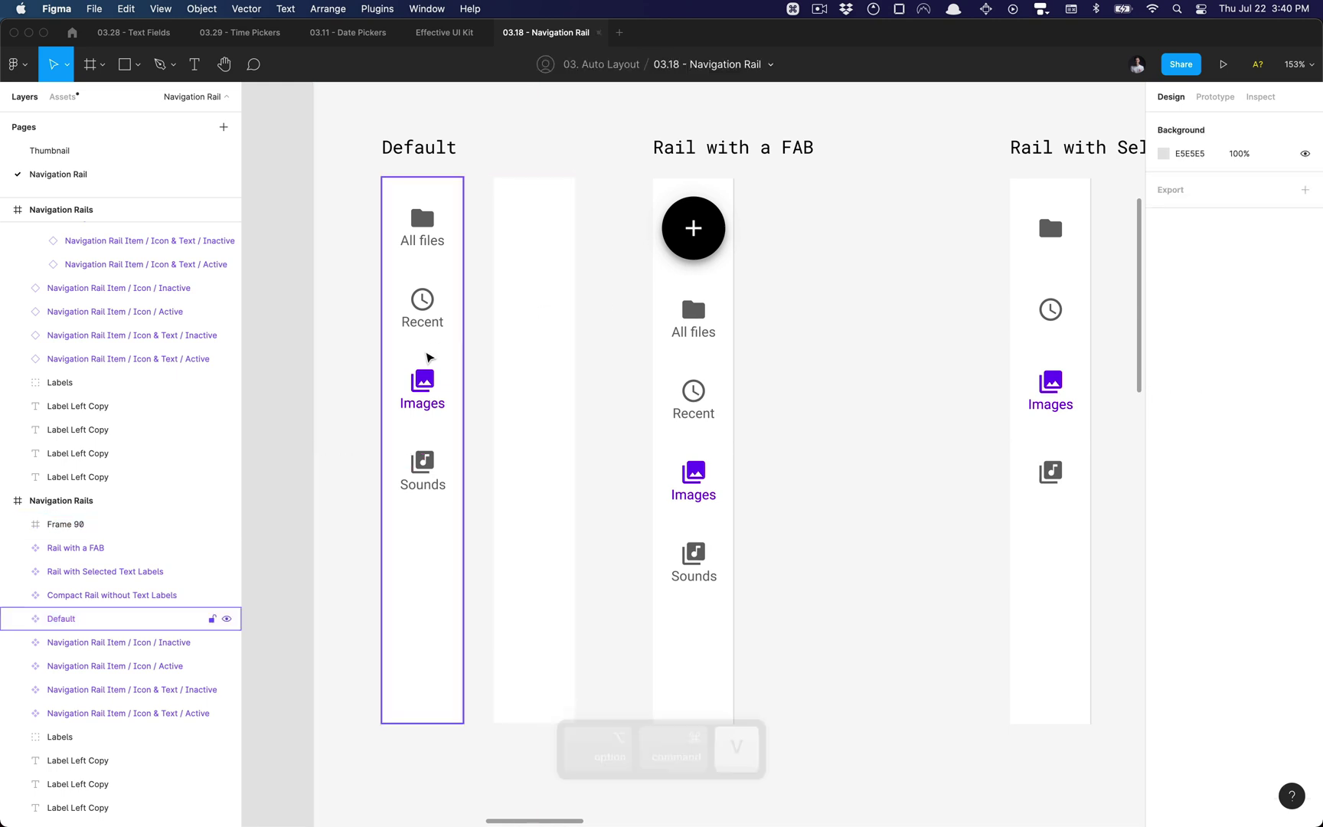
left_click(534, 326)
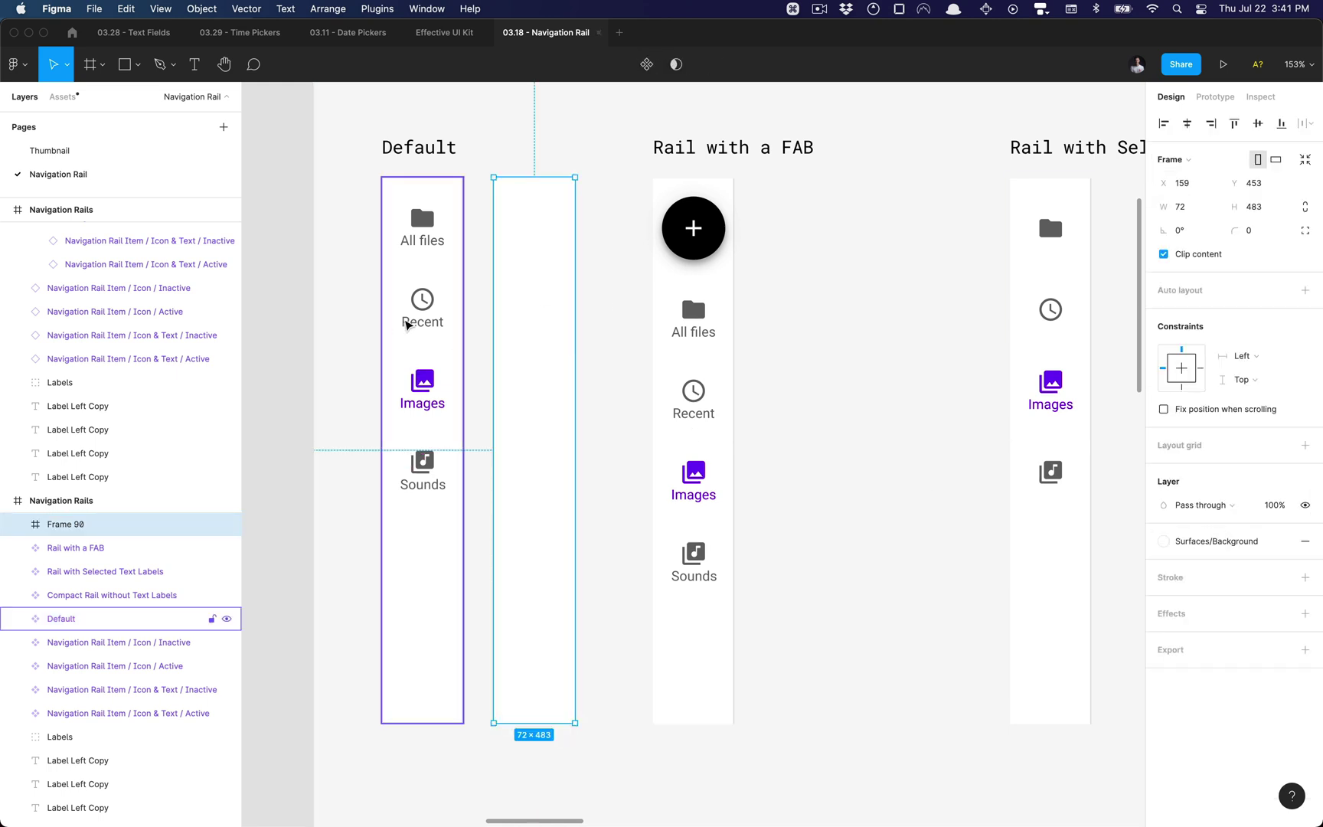
left_click(405, 322)
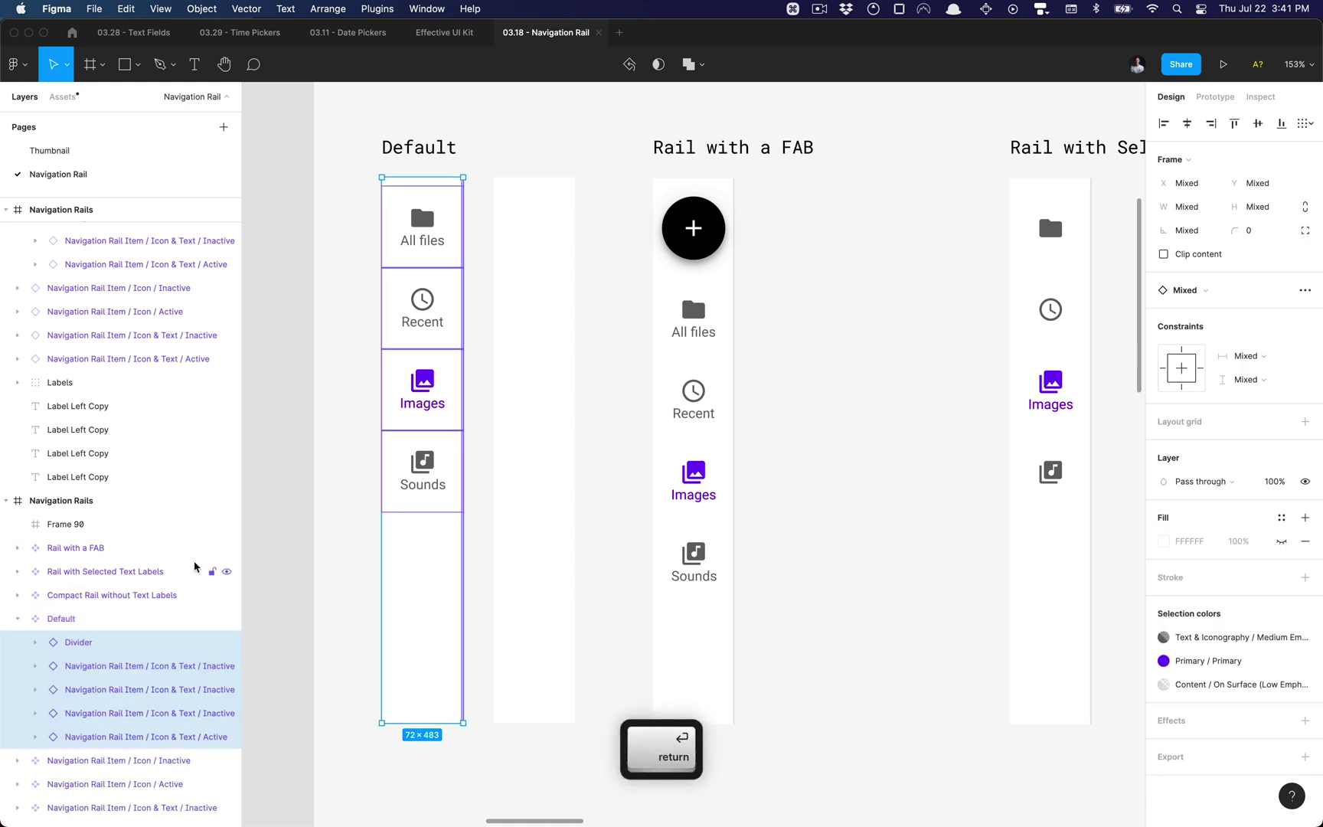
key("alt+super+c")
Paste Default's divider and four items into the new frame.
left_click(499, 424)
key("super+v")
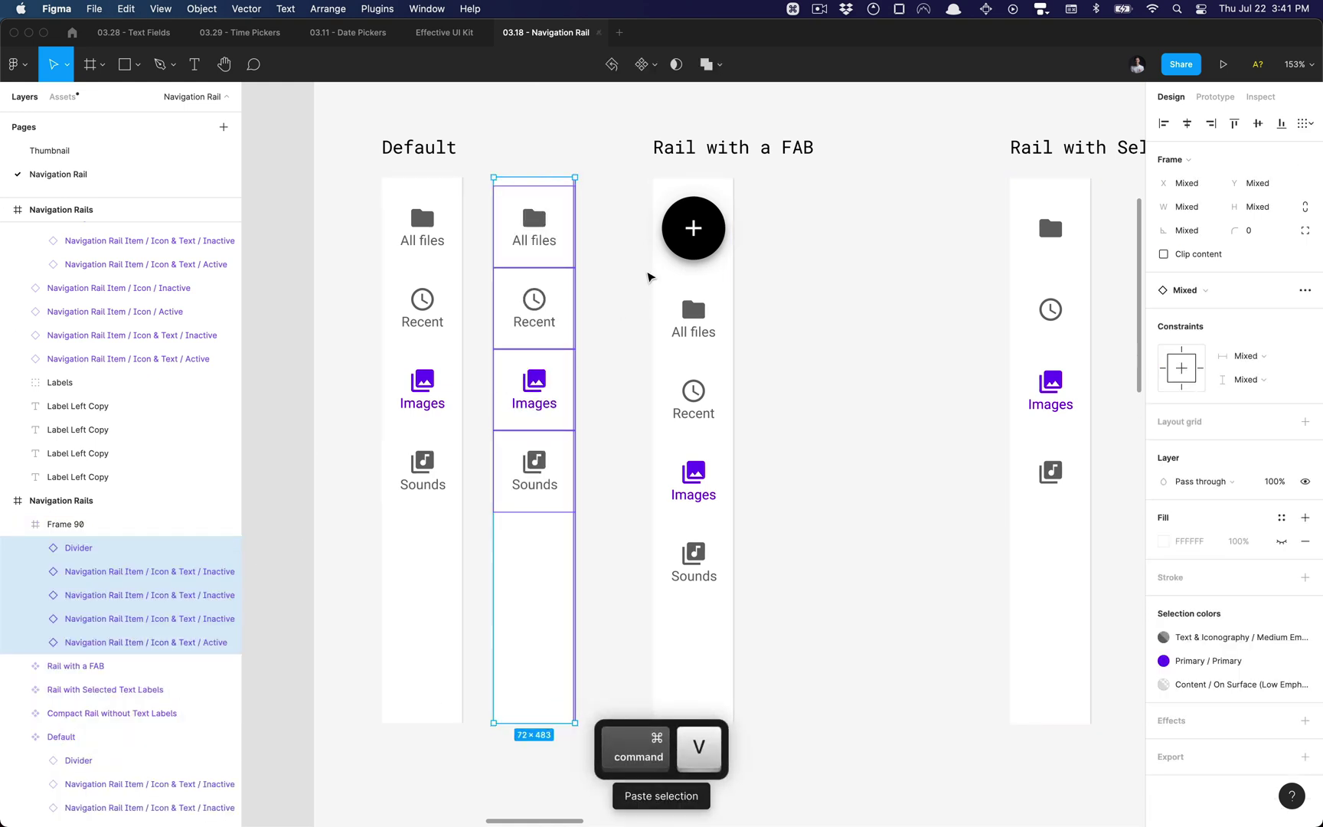
left_click(645, 265)
left_click(536, 303)
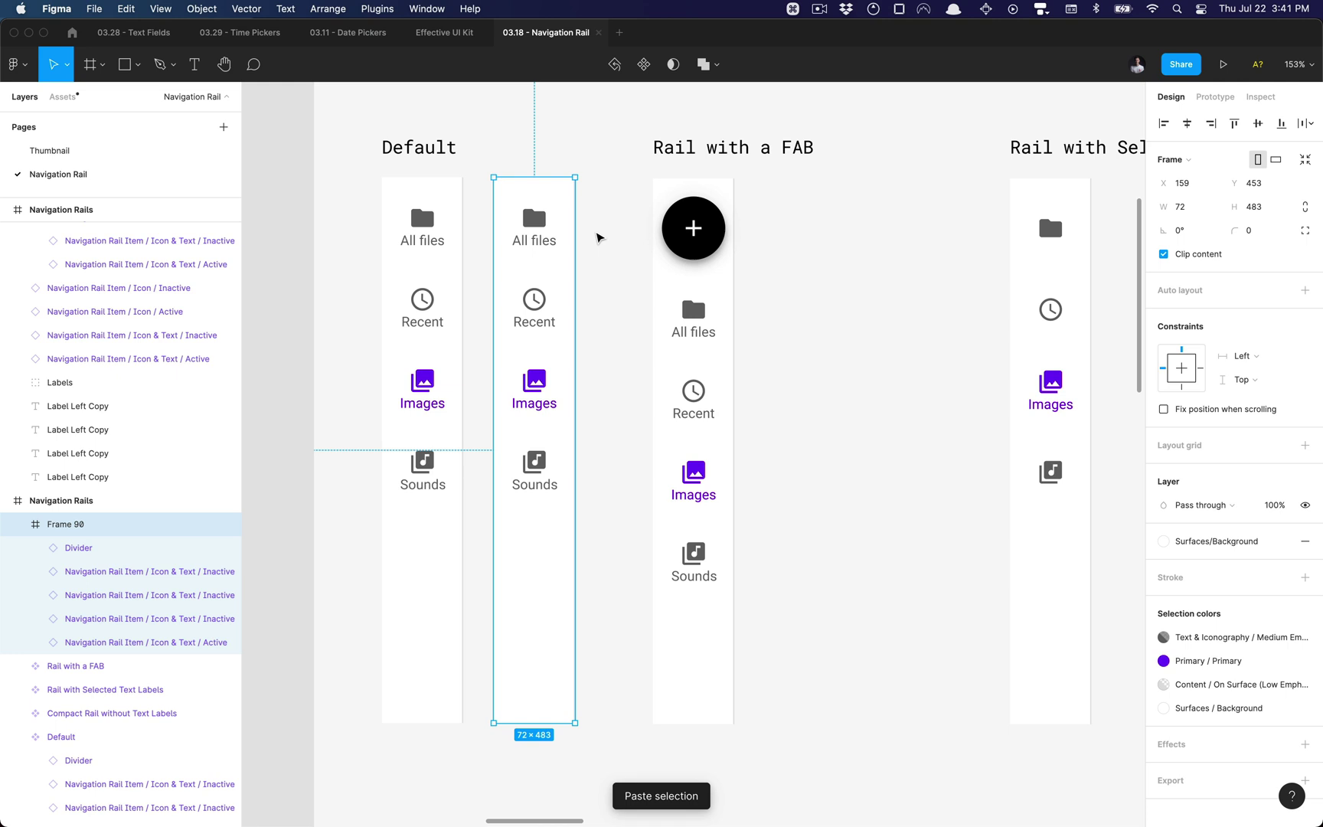
Stack the four items in a vertical auto layout and give the rail horizontal auto layout.
left_click(135, 579)
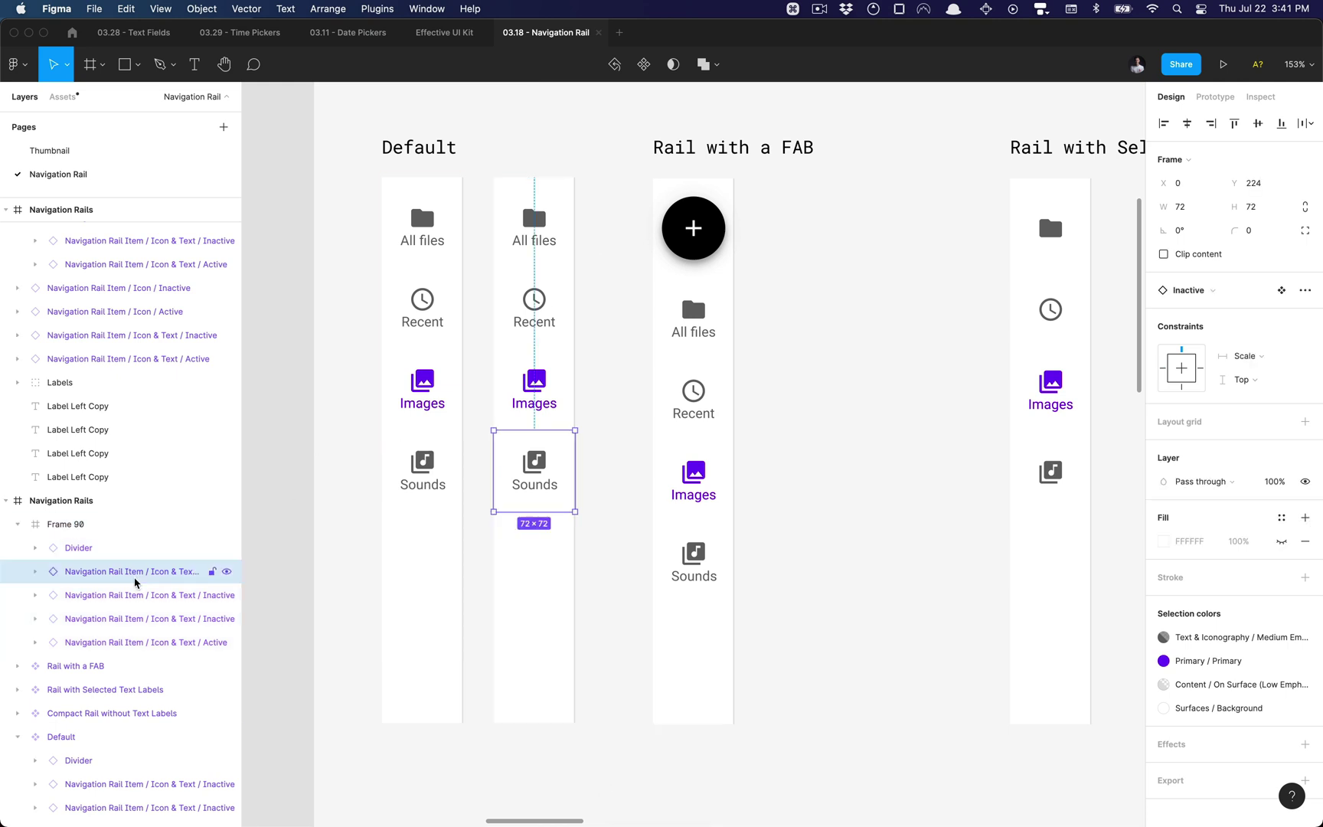
left_click(136, 641, "shift")
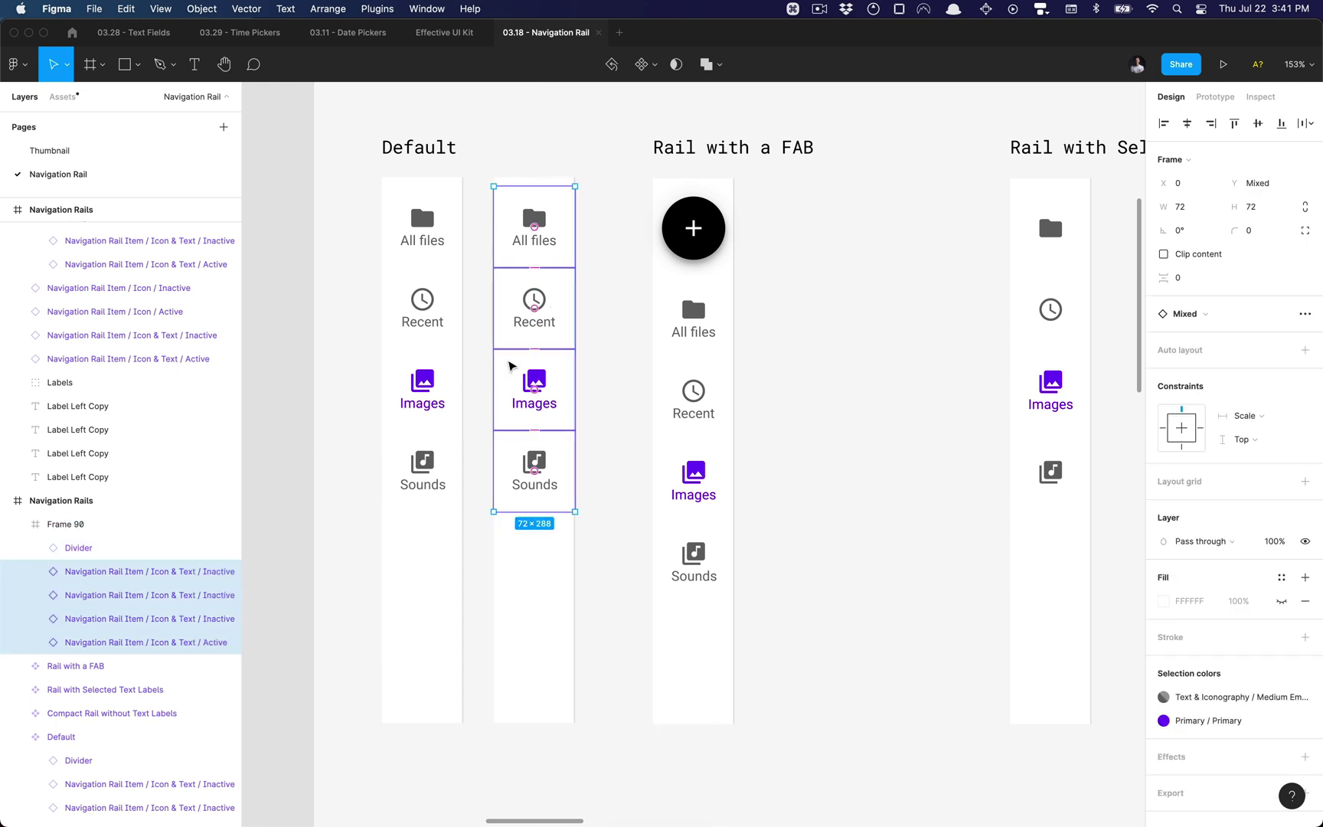
key("shift+a")
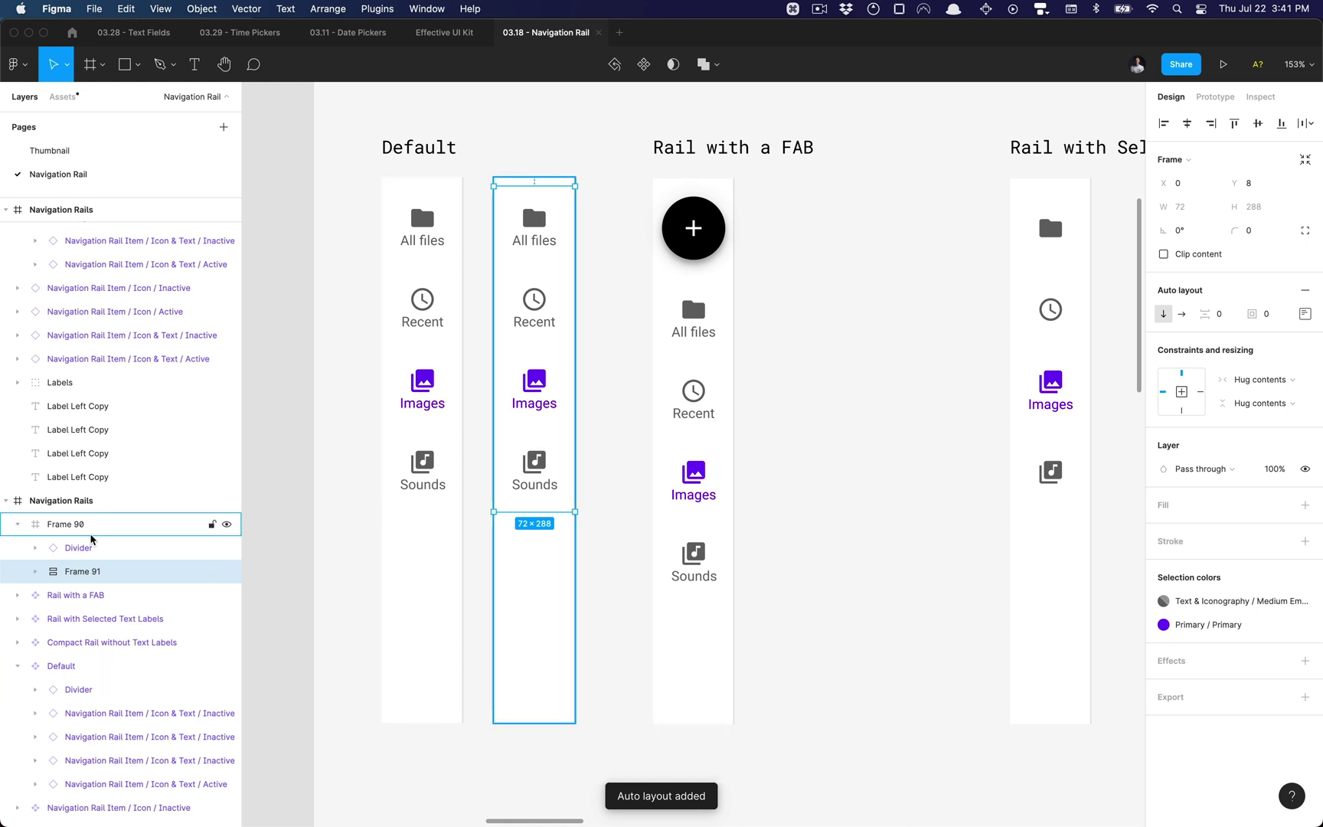
left_click(83, 524)
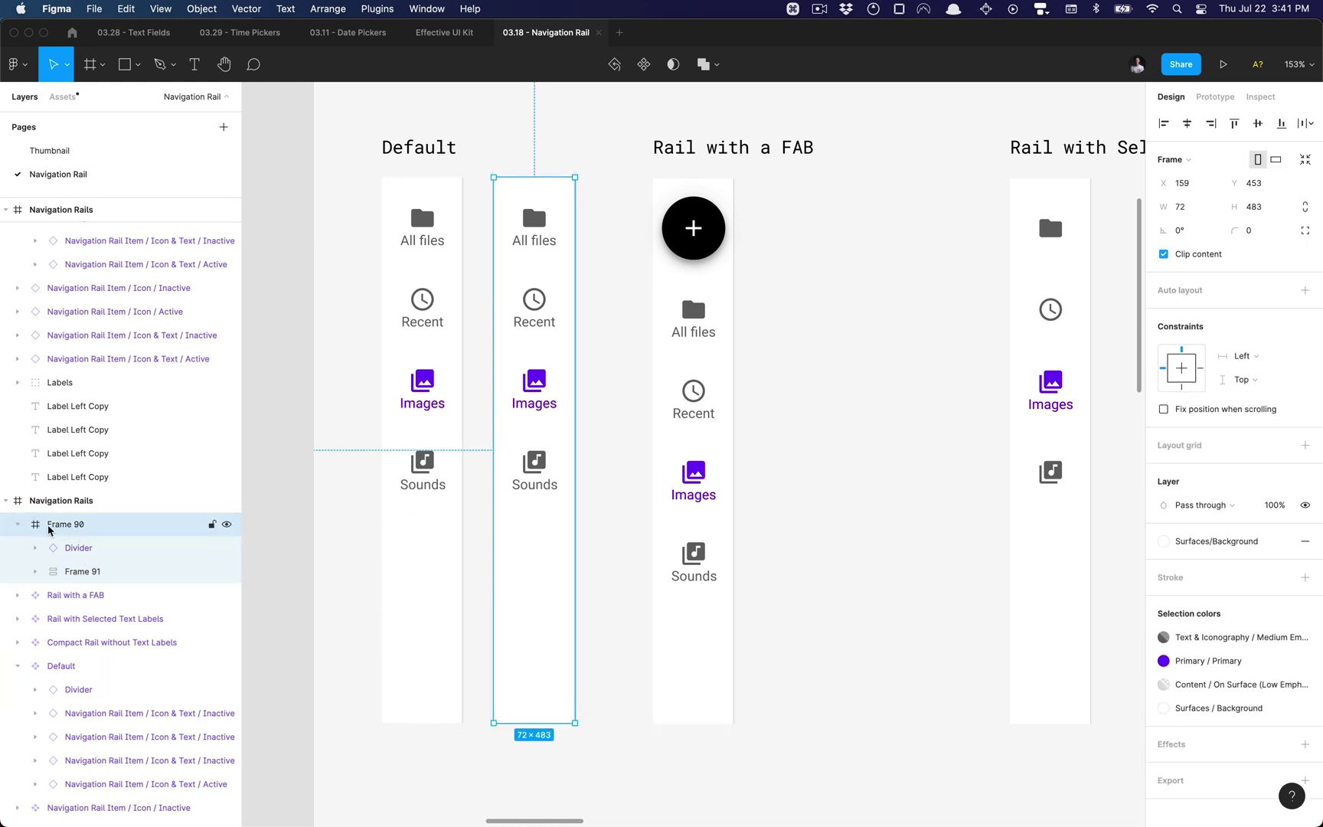
key("shift+a")
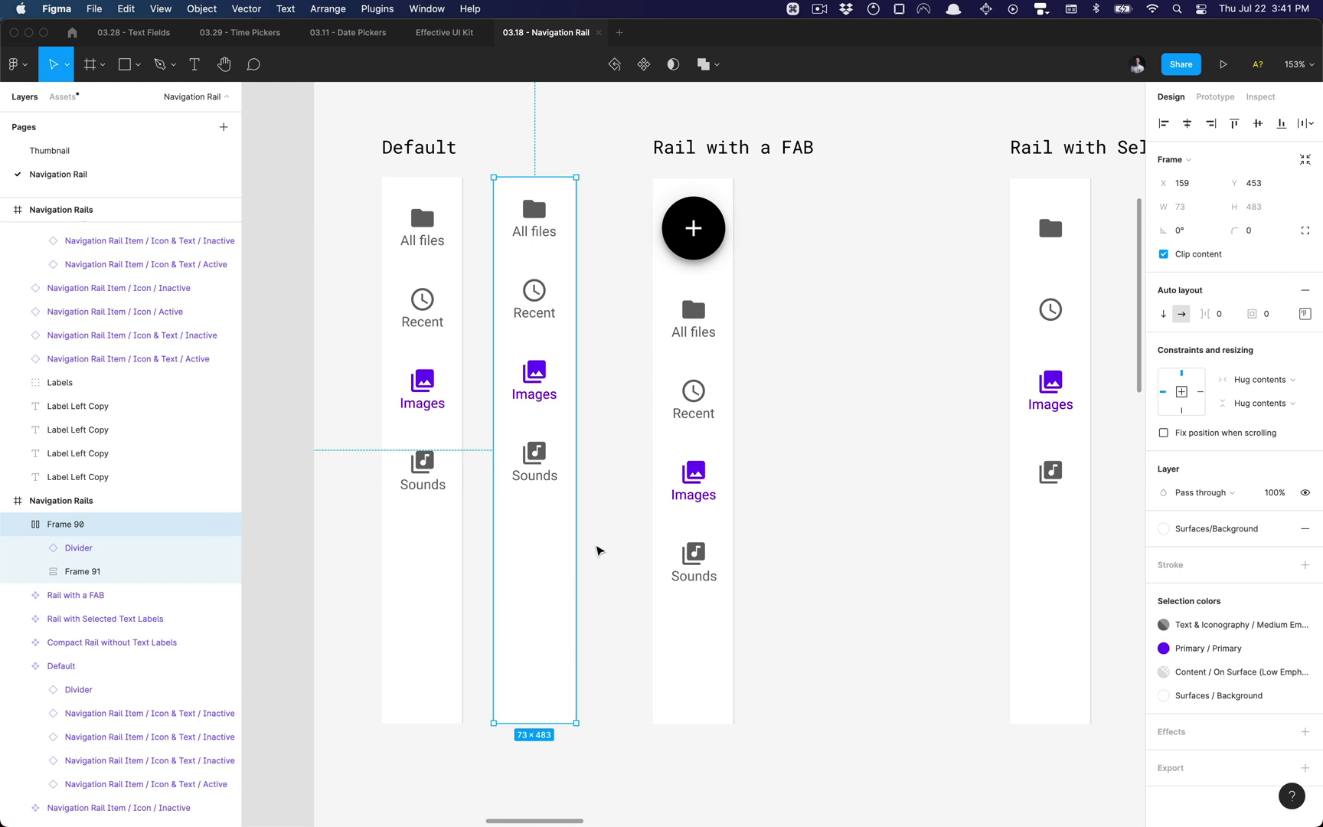
Make the Divider fill the rail's height and stretch the rebuilt rail back to full height.
left_click(600, 550)
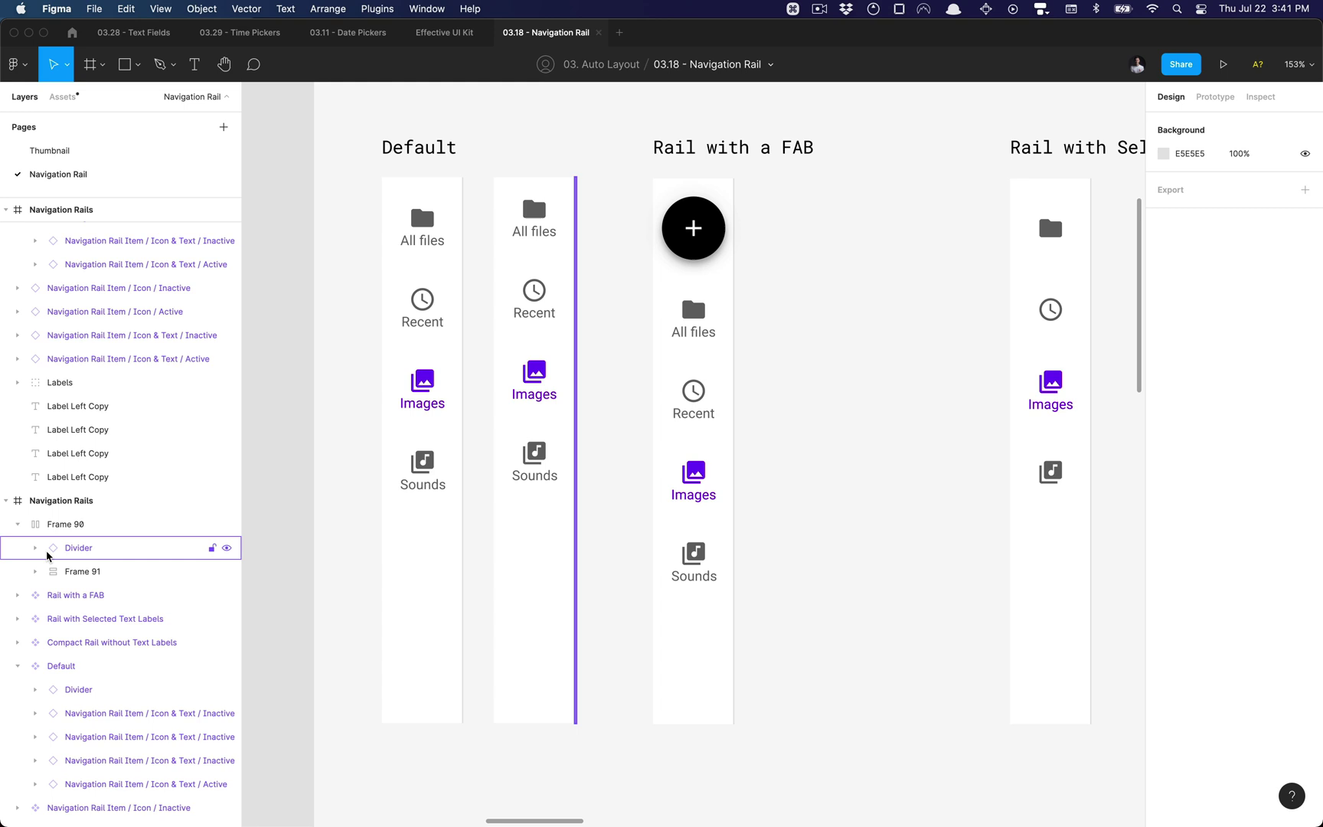
left_click(76, 547)
left_click(1184, 324)
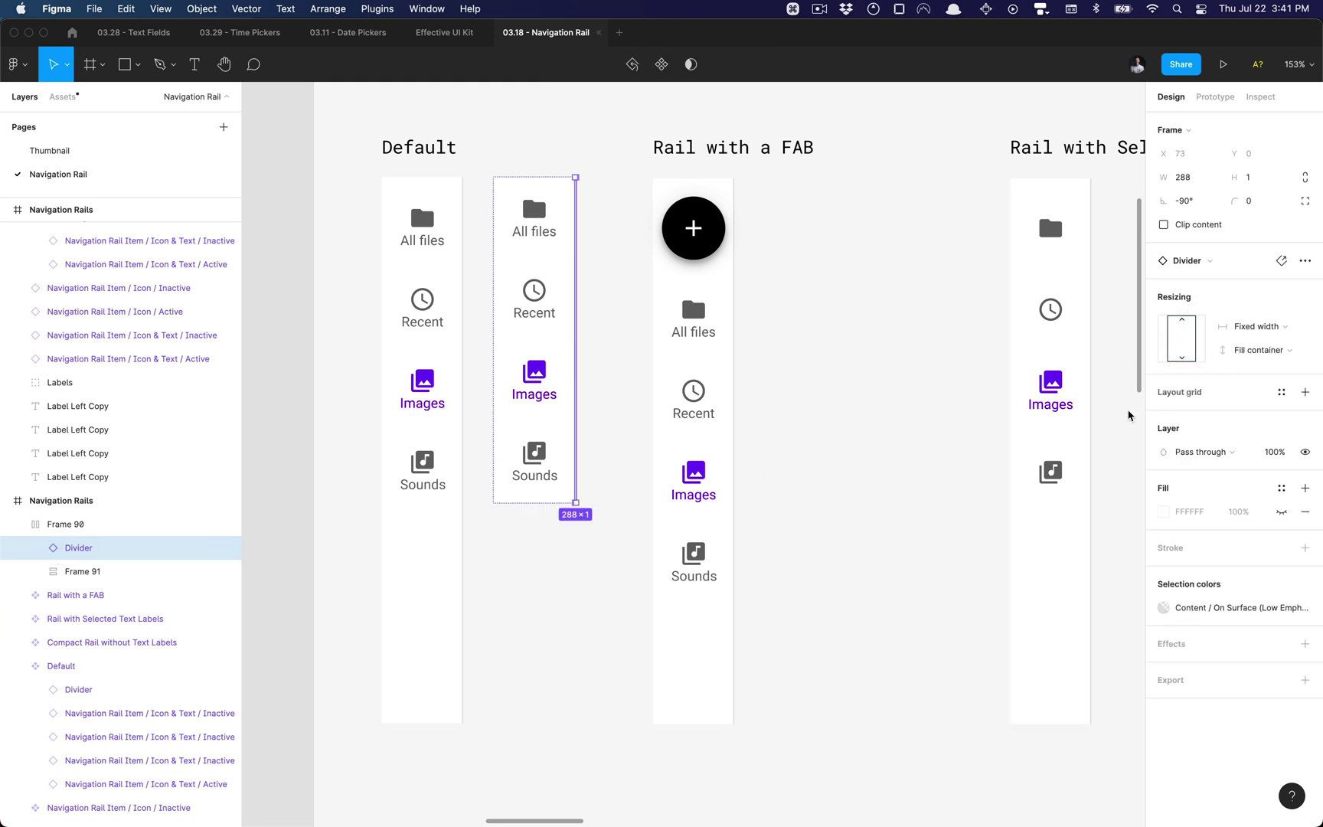
left_click(531, 504)
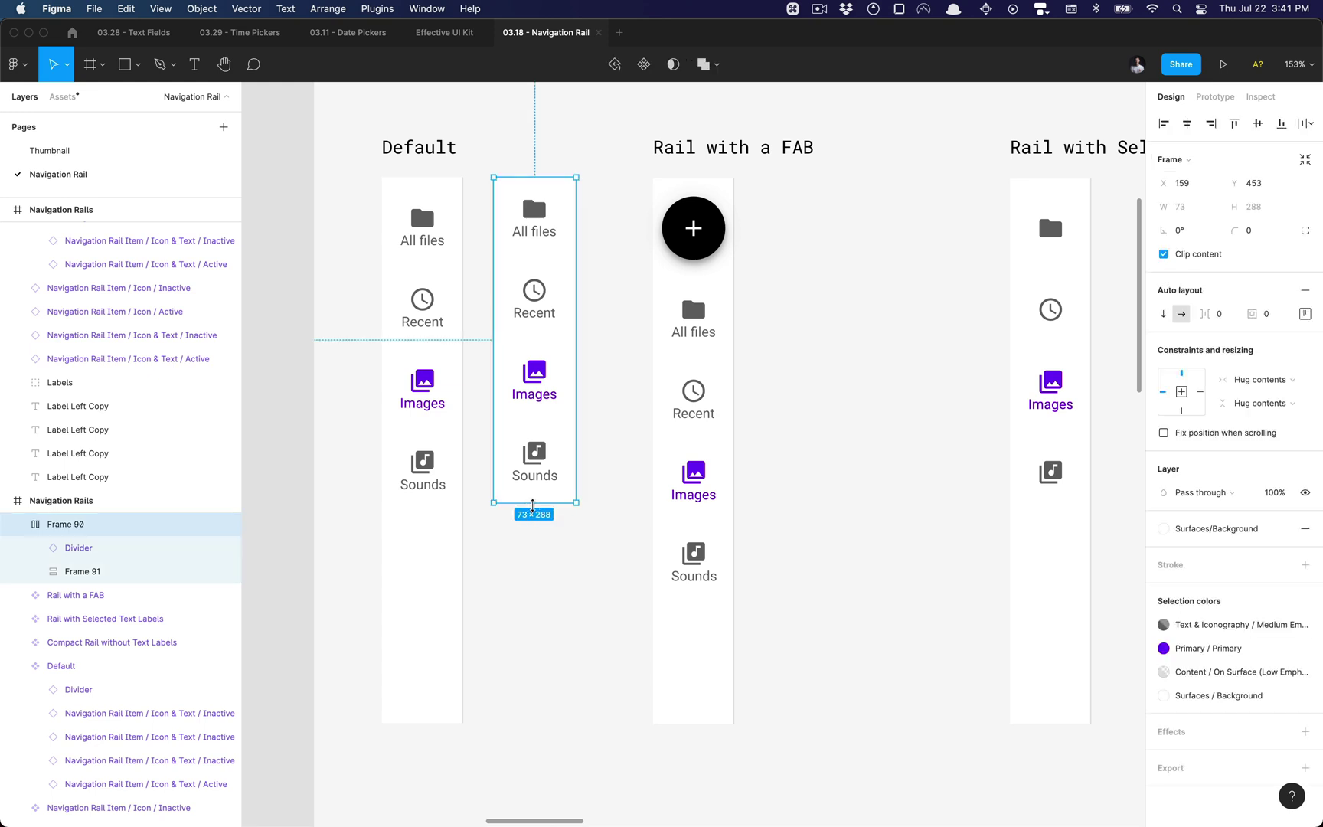
left_click_drag(533, 506, 514, 724)
Select the All files and Recent items inside the rebuilt rail.
left_click(594, 466)
left_click(505, 324)
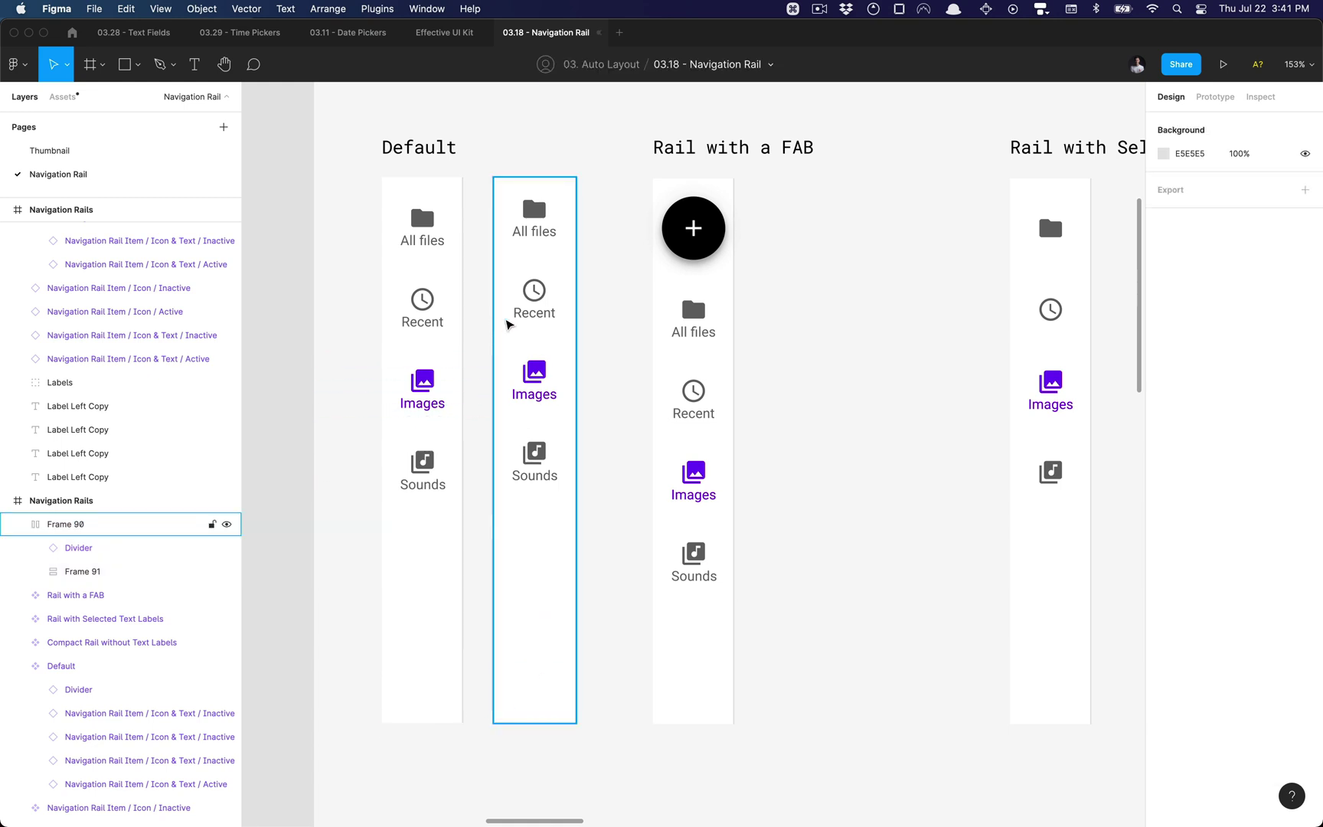
left_click(541, 225, "super")
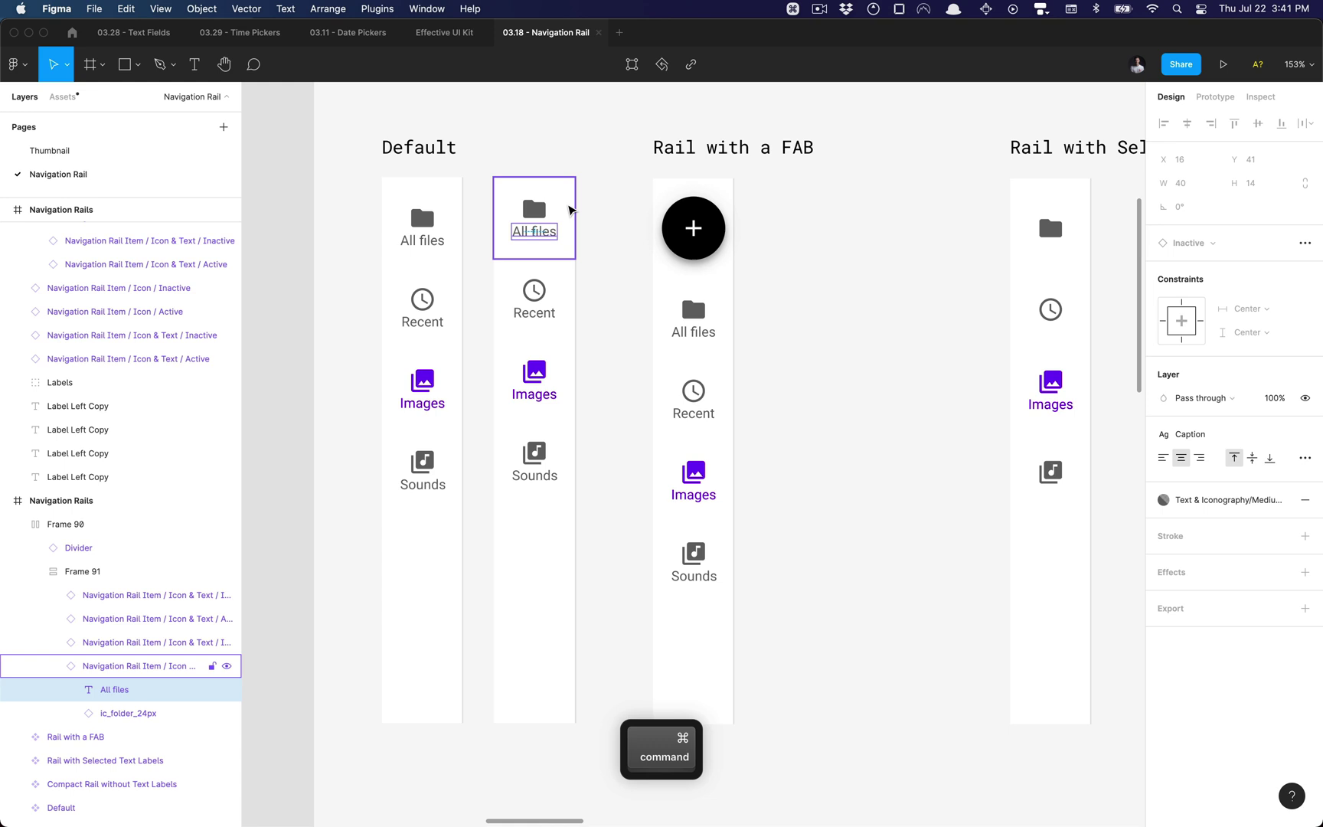
key("shift+Return")
left_click(553, 296, "shift")
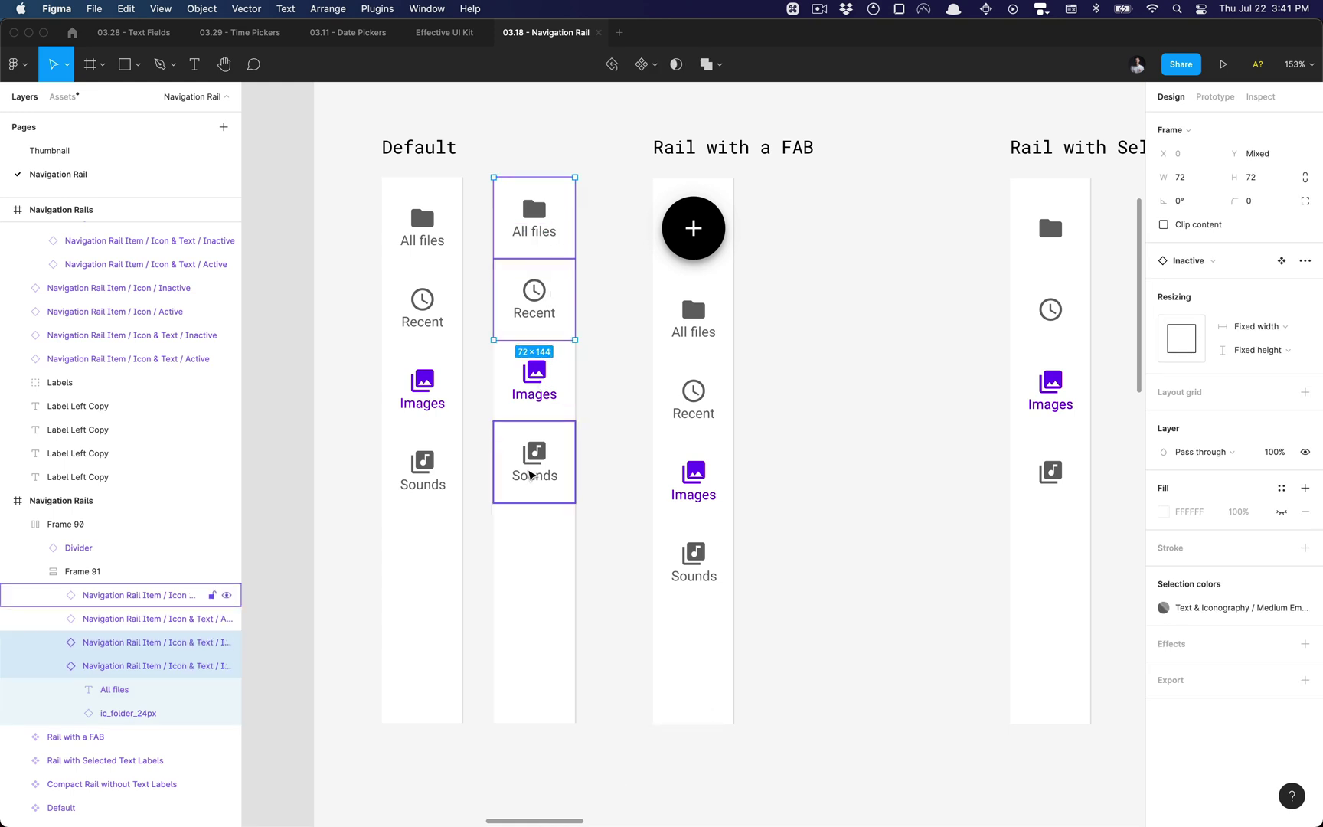
left_click(583, 429)
left_click(534, 531)
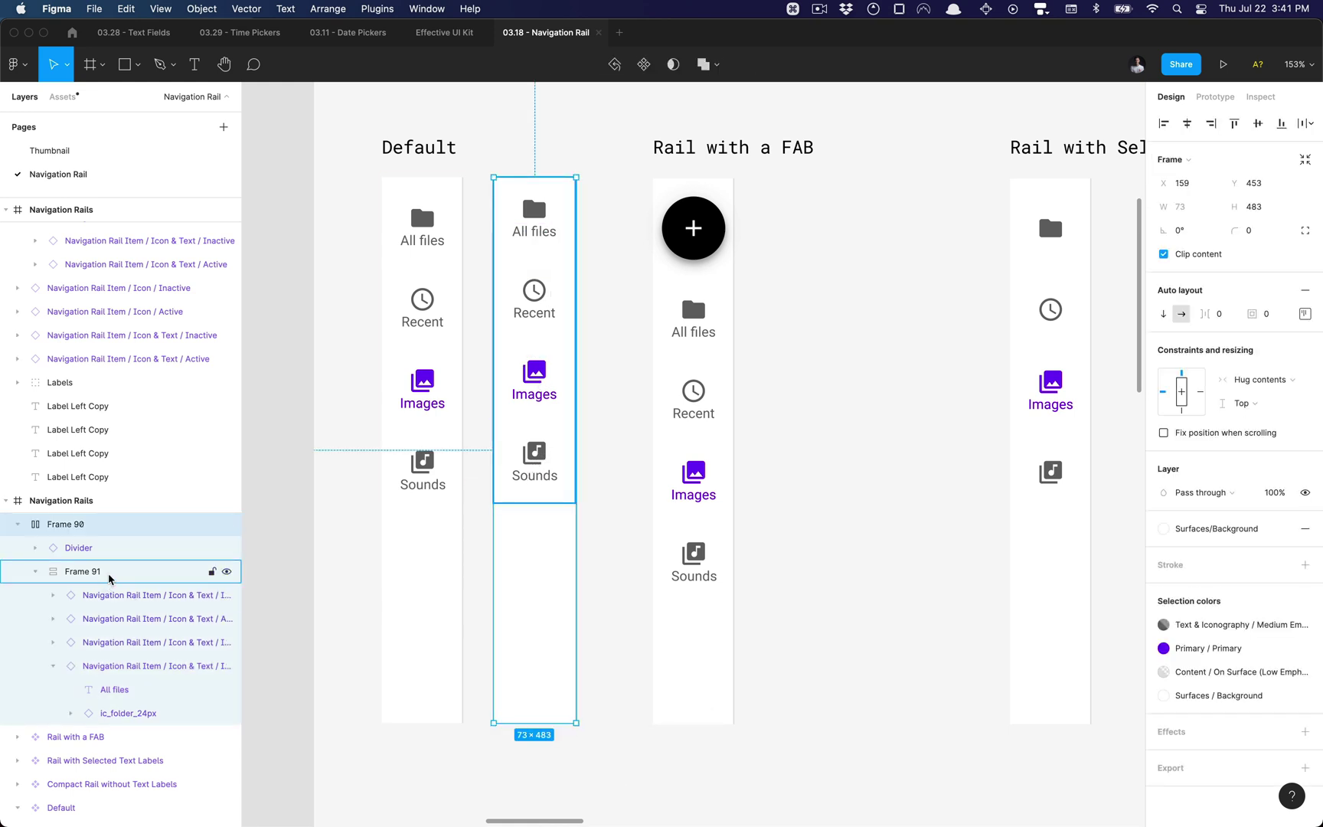
Give the inner stack of rail items a fixed width.
left_click(86, 575)
scroll(567, 330, "up", 5)
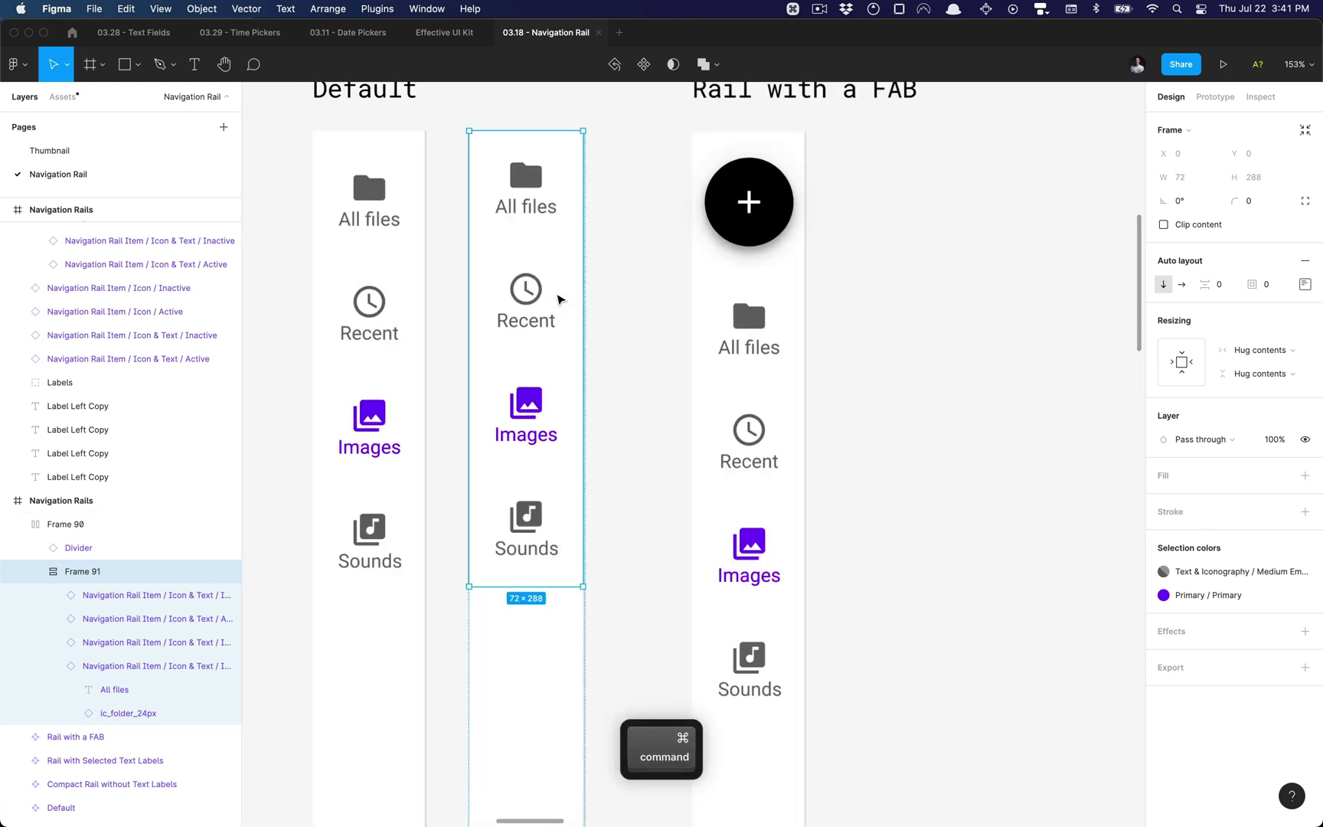
scroll(534, 481, "up", 8)
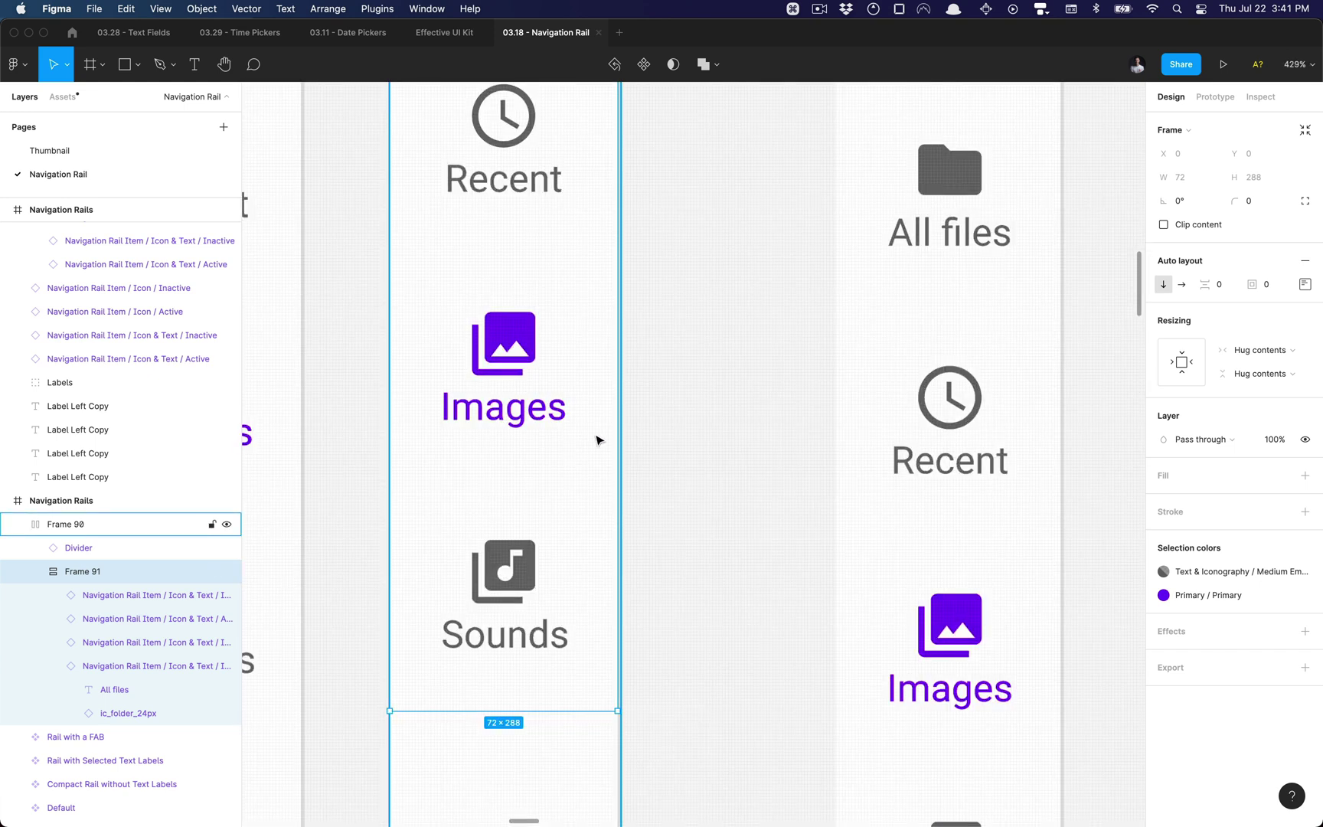
scroll(619, 427, "up", 6)
left_click_drag(612, 429, 604, 432)
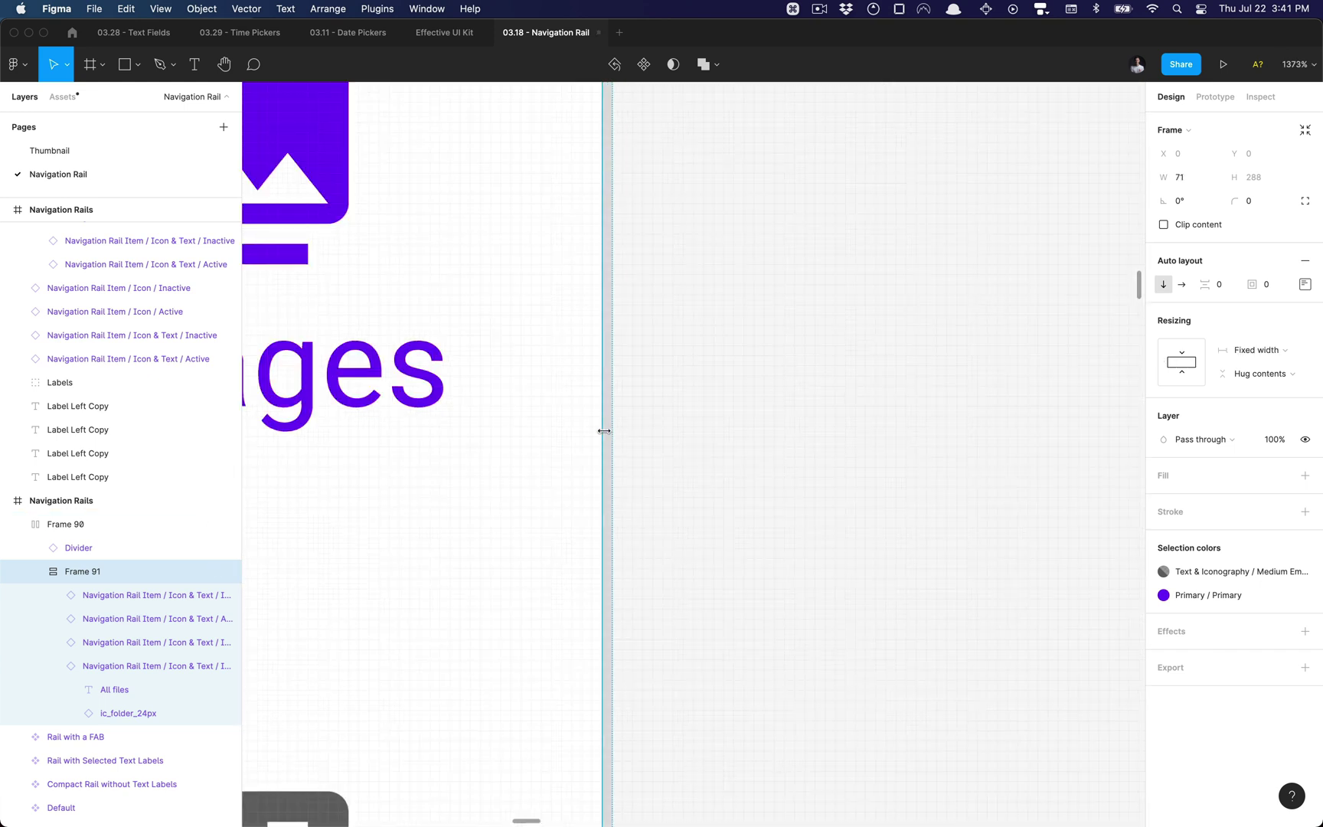
scroll(634, 451, "down", 10)
left_click(638, 423)
left_click(630, 398)
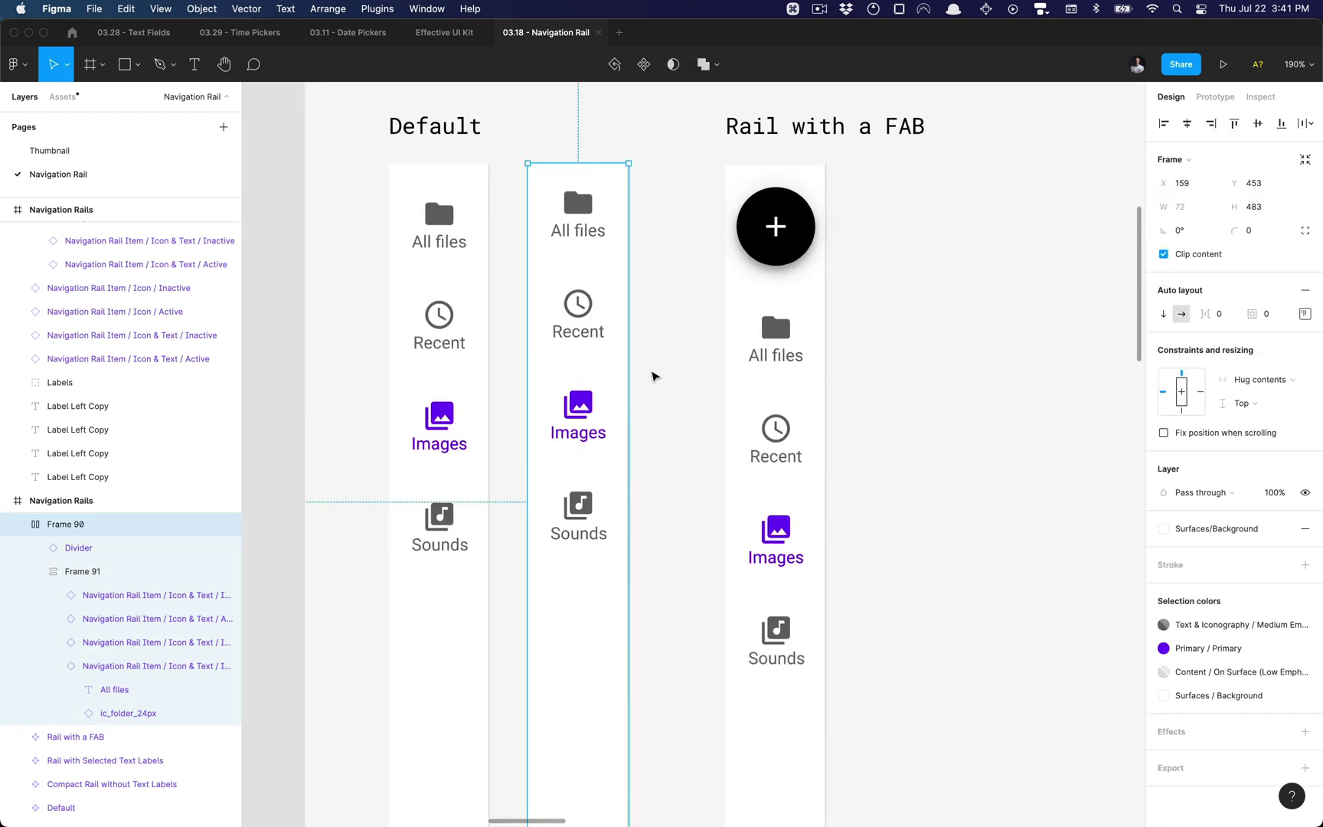
Zoom in on the original Default rail to compare it with the rebuilt one.
left_click(444, 245)
left_click(612, 253)
scroll(603, 248, "down", 3)
left_click(496, 295, "super")
key("shift+1")
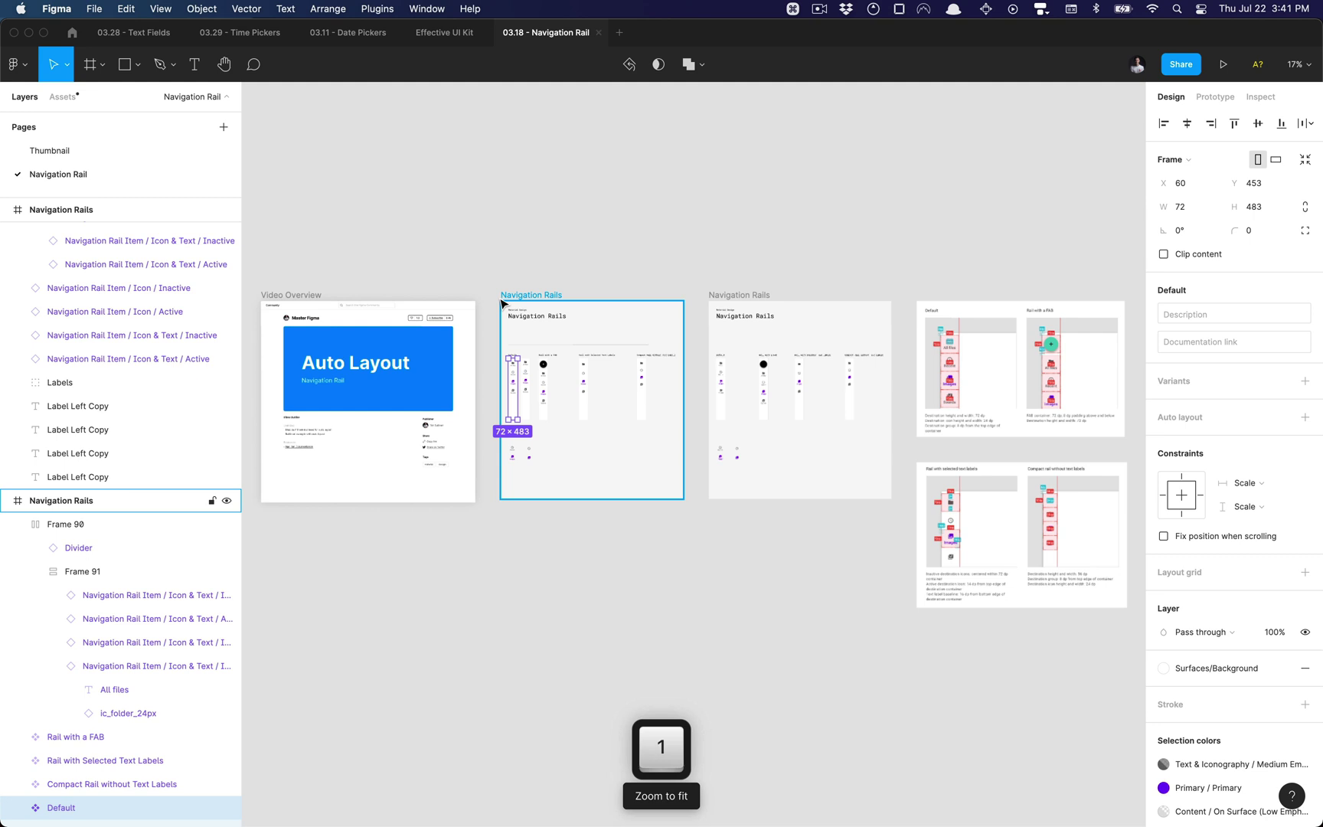
key("shift+2")
left_click_drag(786, 269, 512, 268)
Measure the original All files item's distance from the rail top: 8 px.
left_click(543, 241)
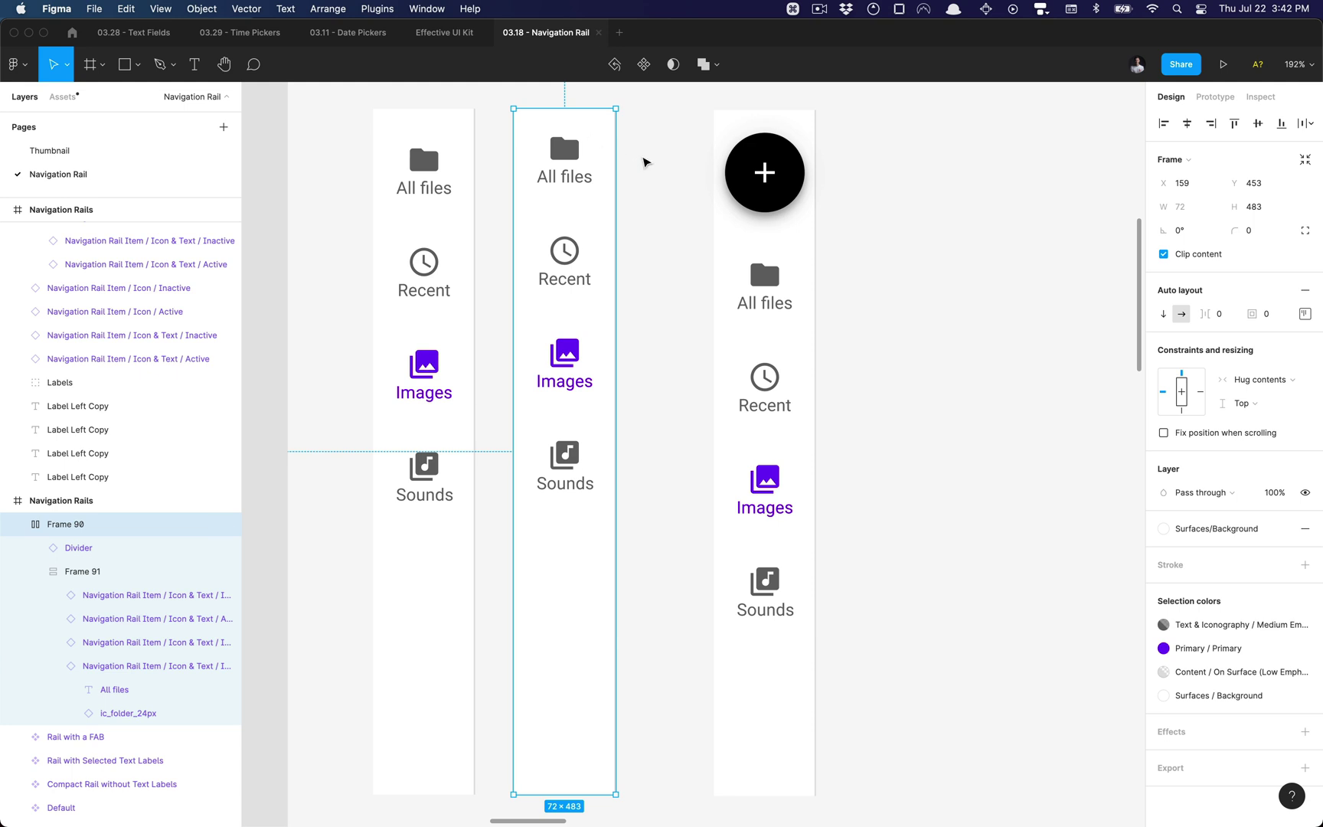
left_click(647, 163)
left_click(440, 169, "super")
key("alt")
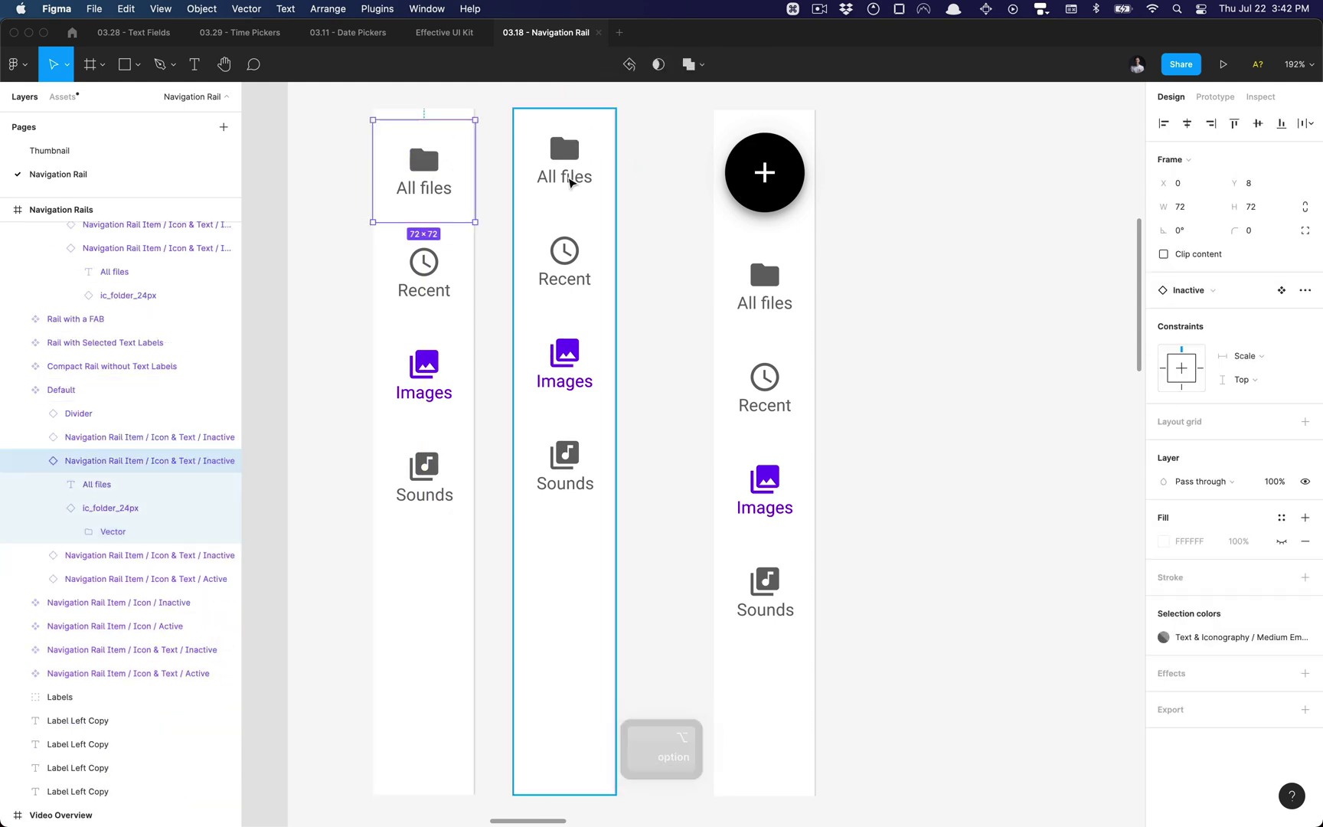
Set the rebuilt rail's inner item stack top padding to 8.
left_click(620, 170)
left_click(590, 180)
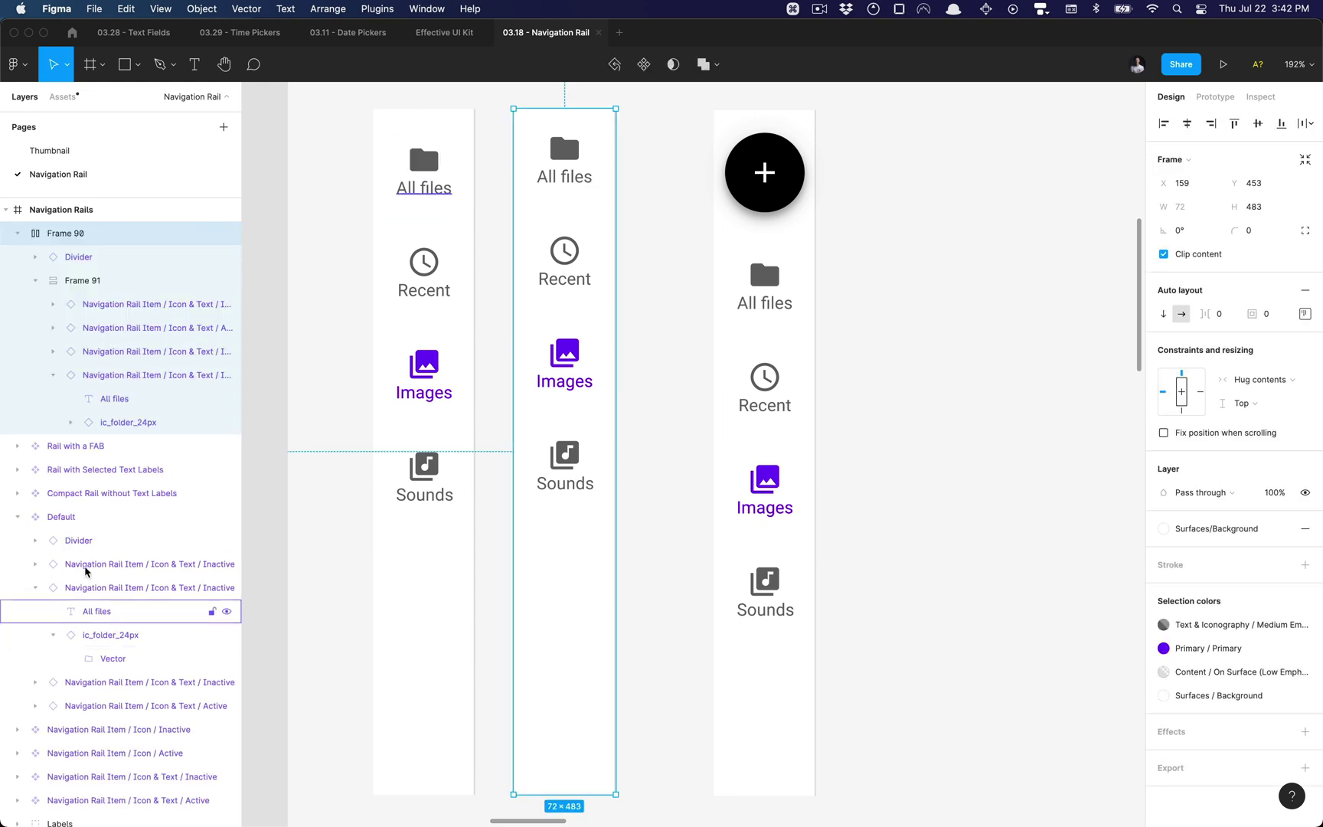
left_click(86, 288)
left_click(1304, 285)
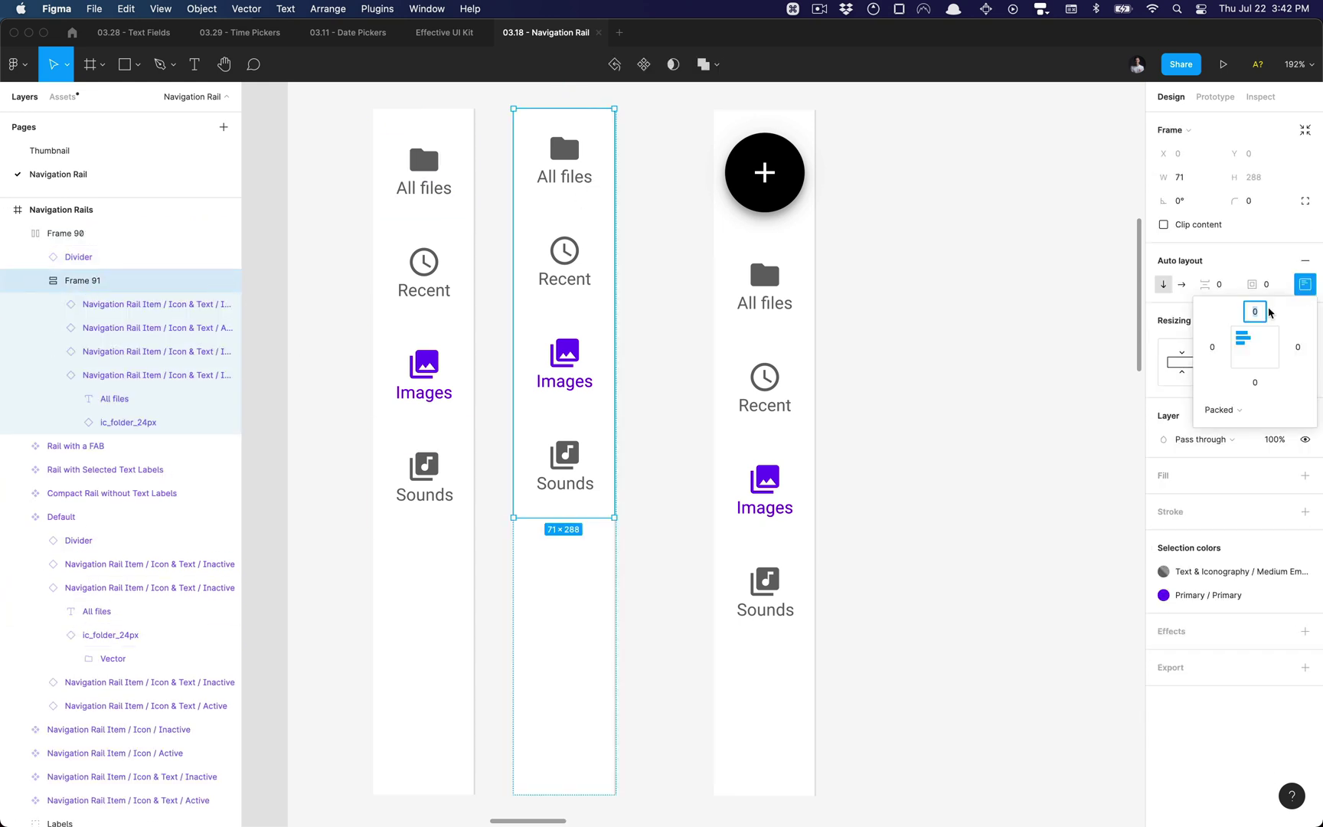
type("8")
key("Return")
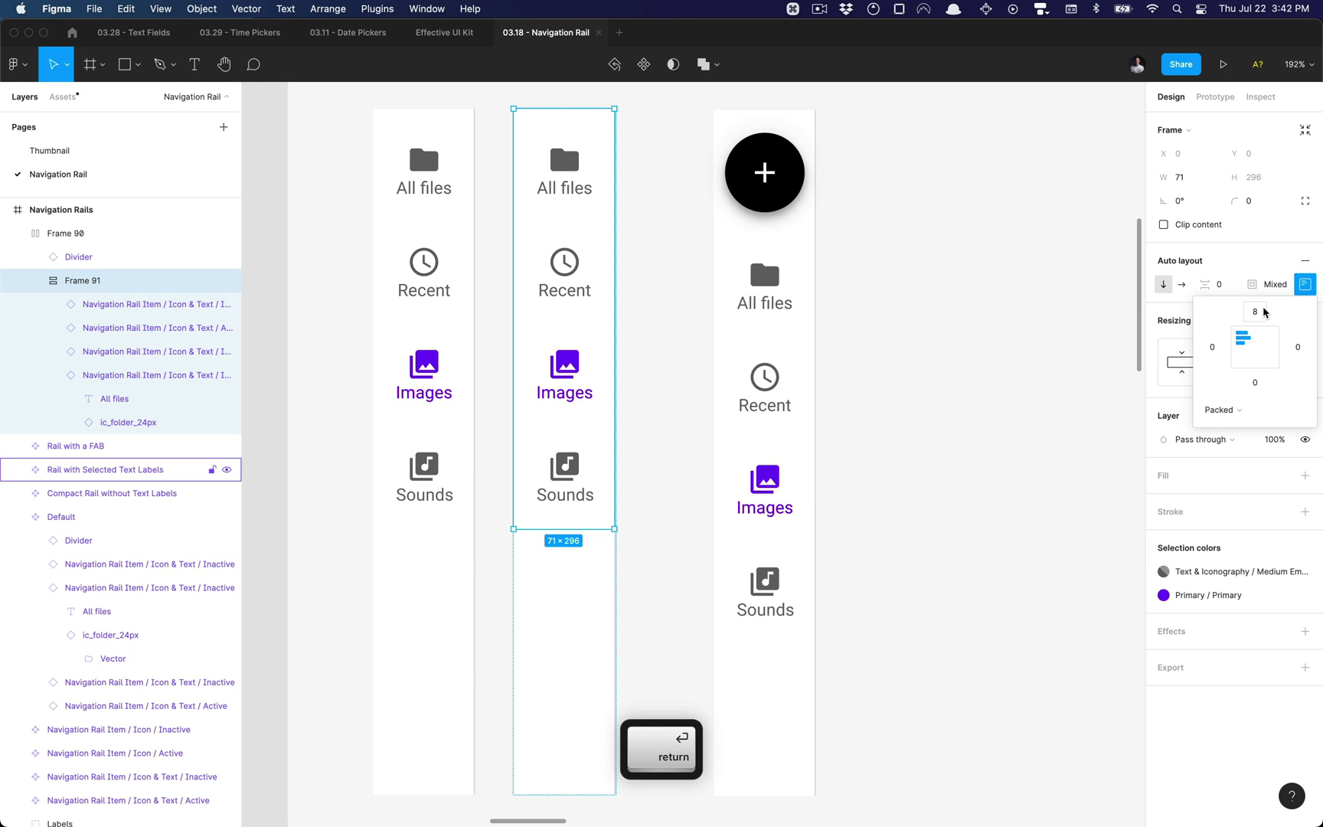
left_click(671, 353)
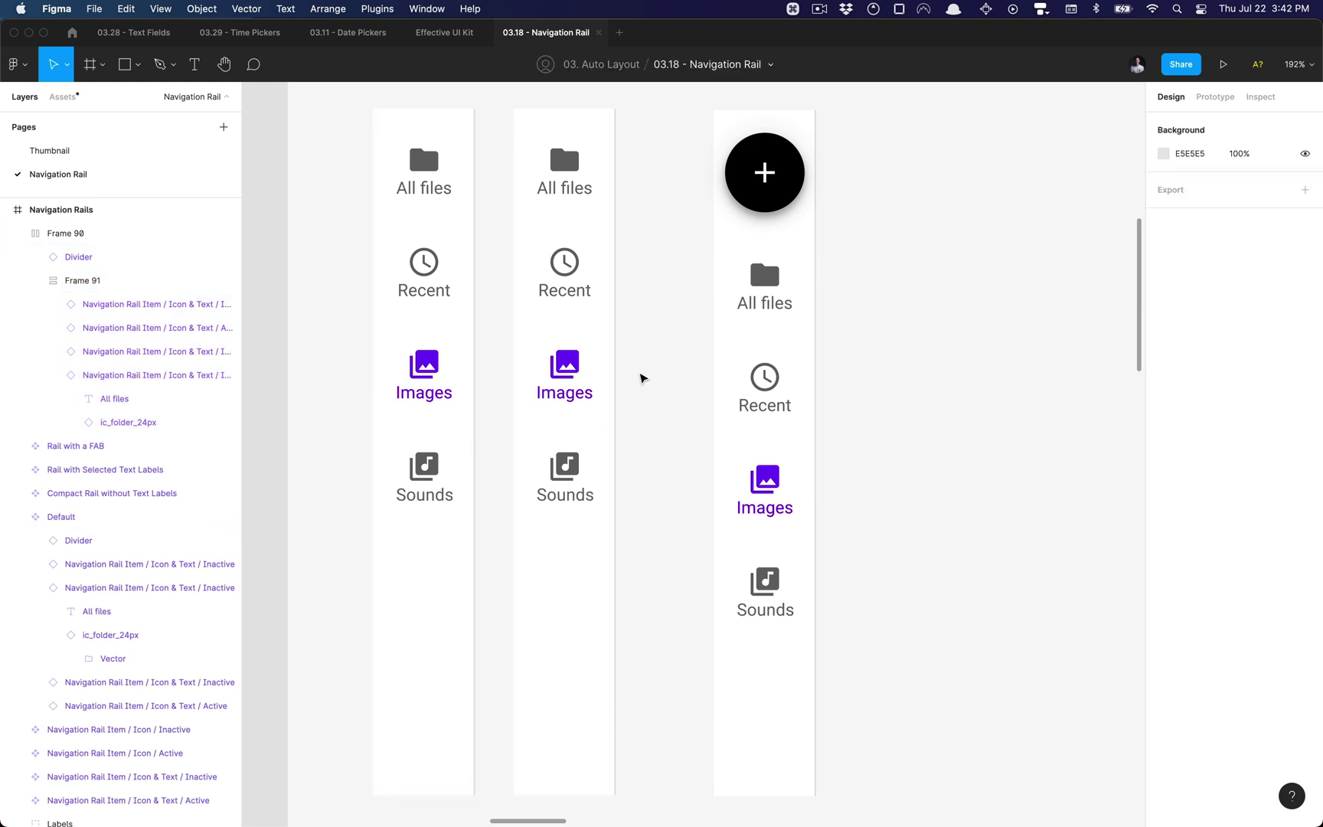
Scroll back and select the original Default rail.
scroll(642, 378, "down", 5)
scroll(649, 319, "right", 3)
scroll(467, 251, "up", 4)
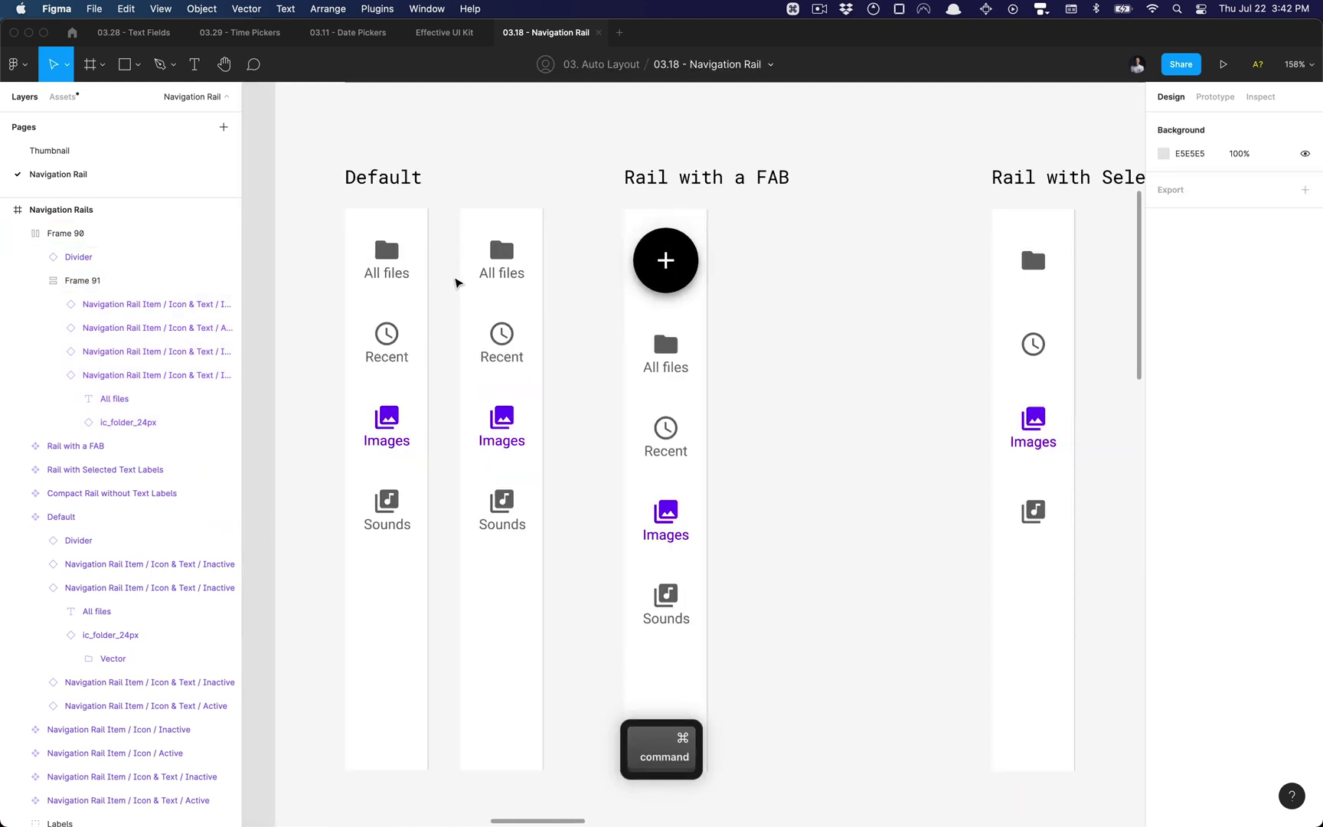
scroll(459, 282, "up", 1)
left_click(386, 279)
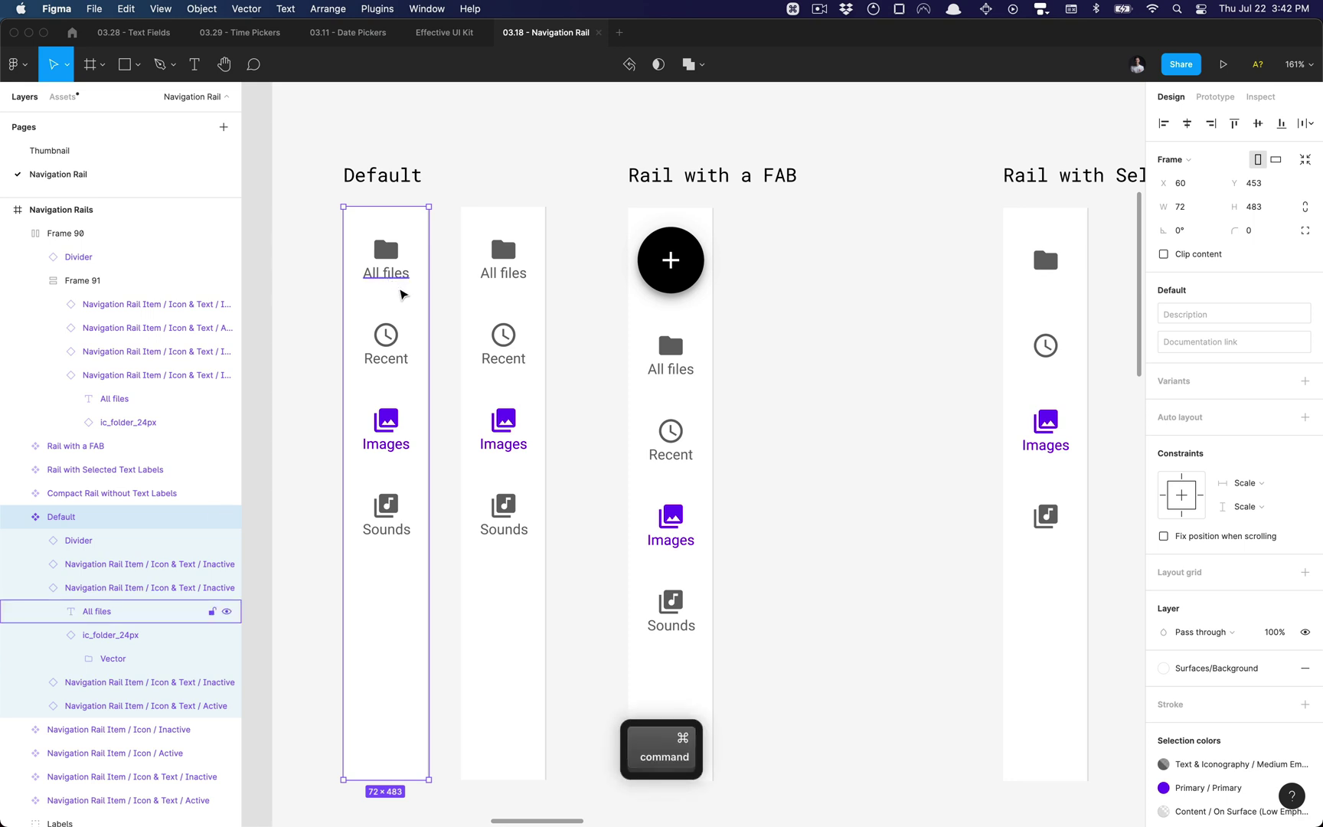
Rename the rebuilt rail to Default by copying the original rail's name.
key("ctrl+r")
key("ctrl+c")
left_click(470, 307)
key("ctrl+r")
key("ctrl+v")
key("Return")
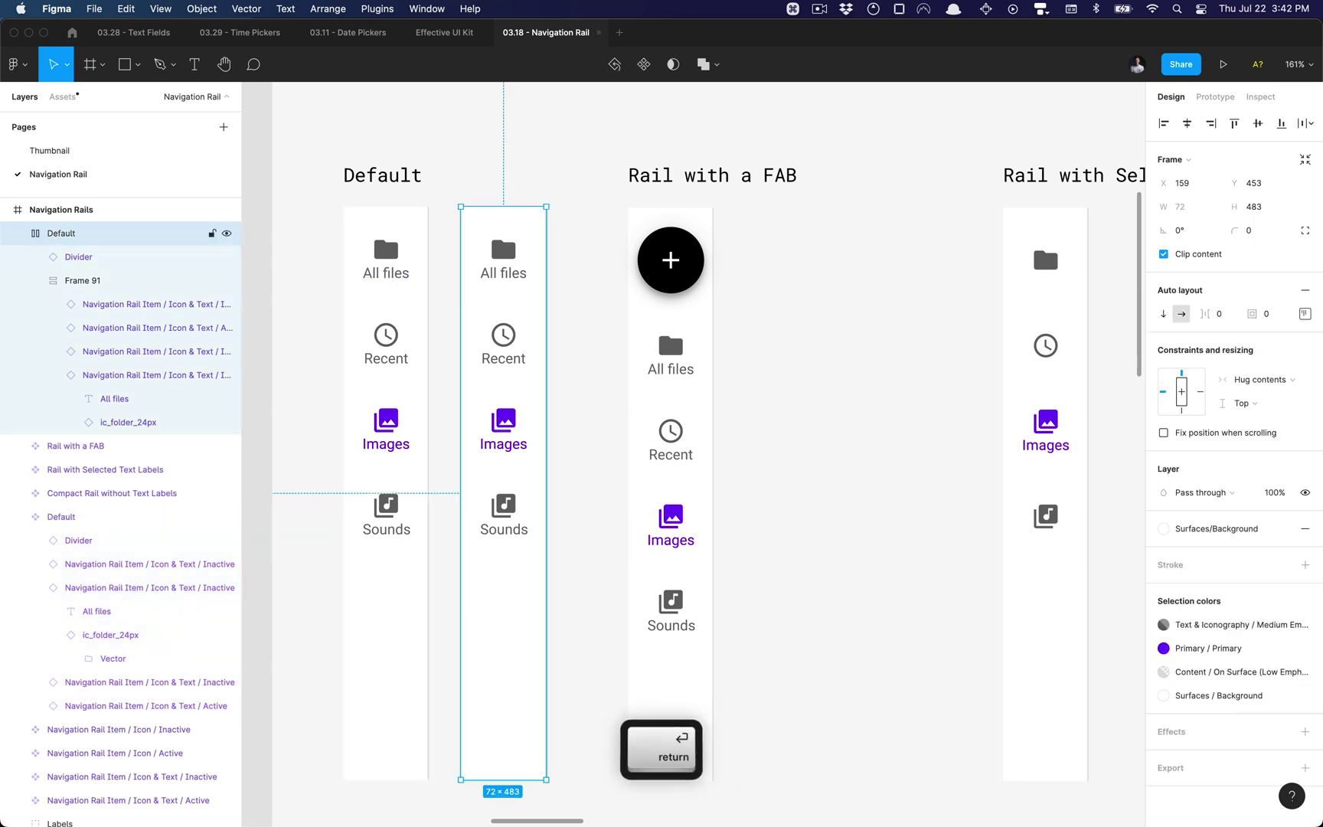
Delete the original rail, make the rebuilt one a component, and move it into place.
left_click(393, 315)
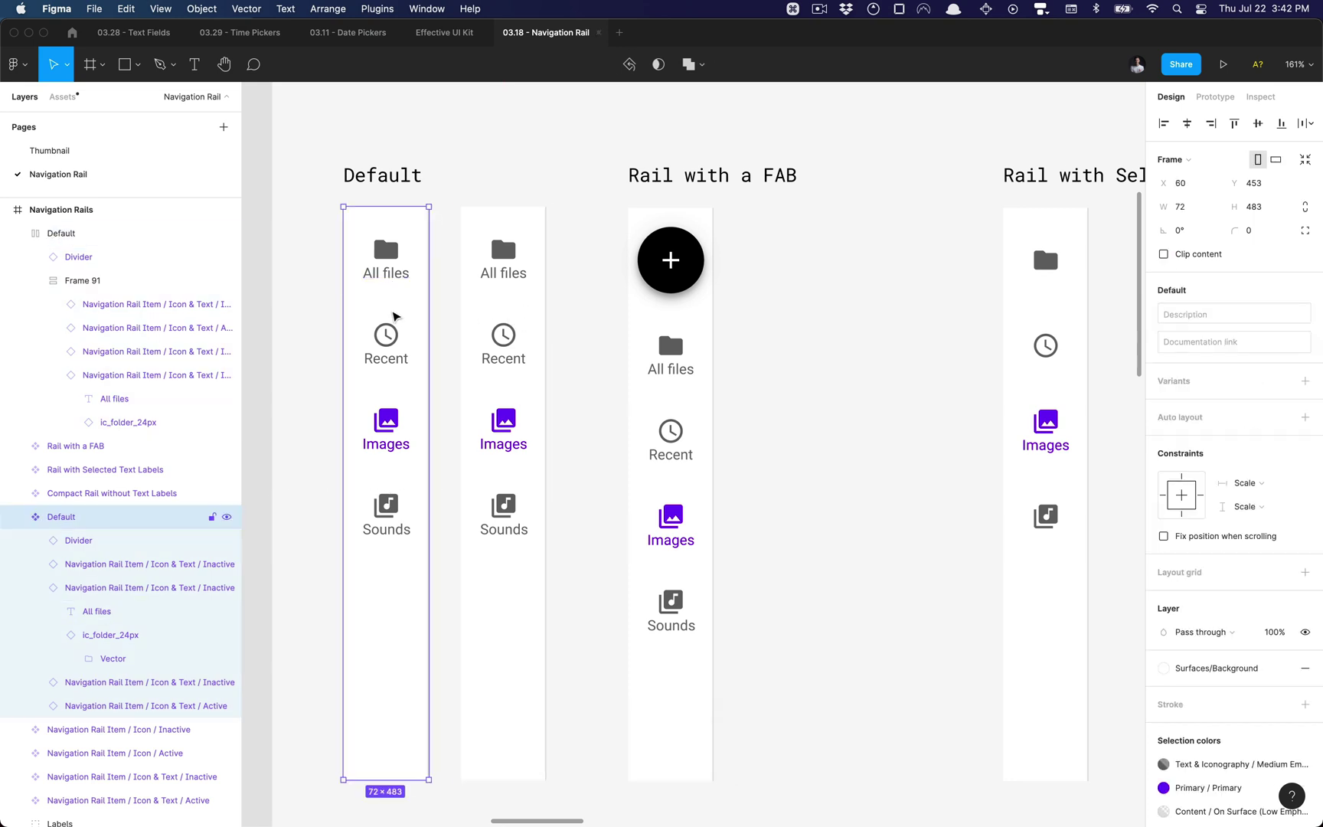
key("Delete")
left_click(489, 304)
key("alt+super+k")
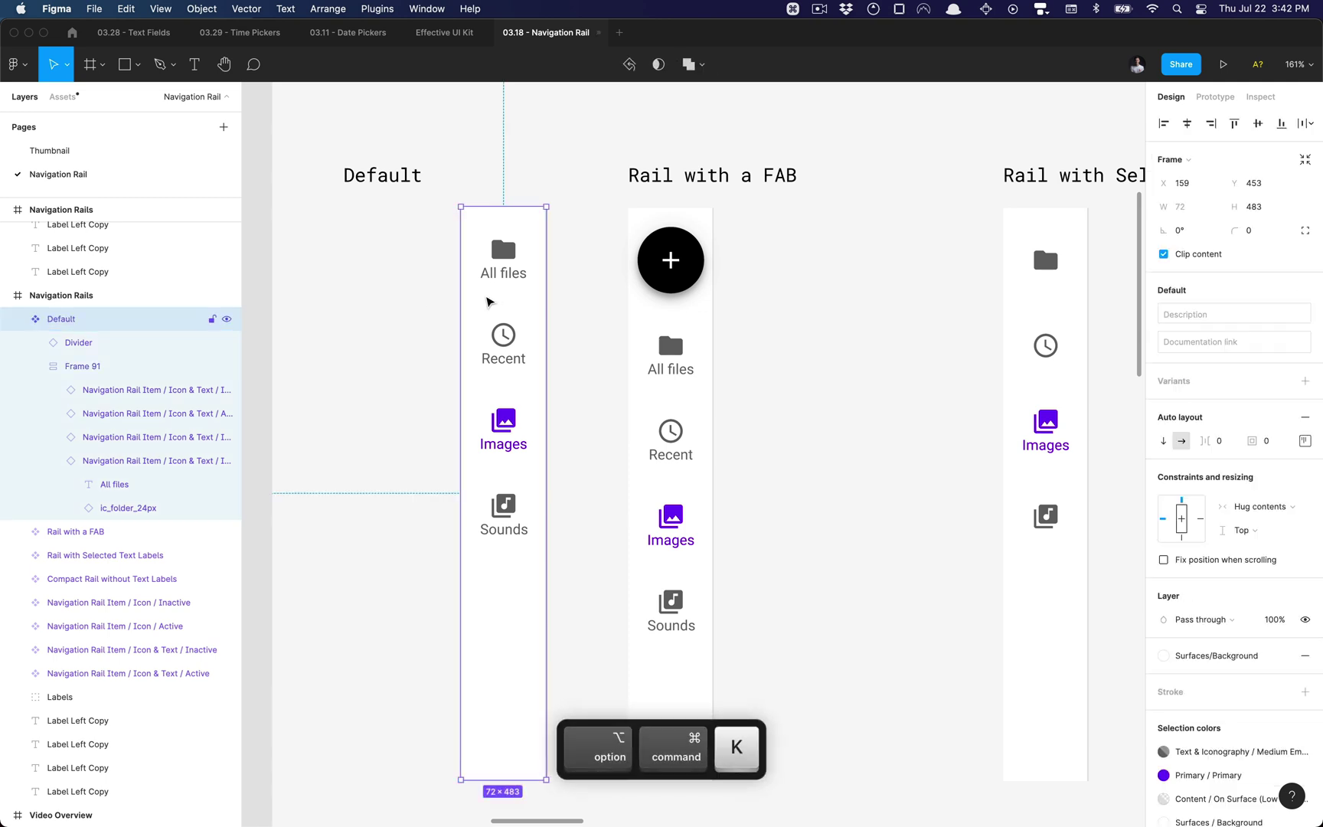
left_click_drag(491, 326, 369, 327)
left_click(951, 283)
left_click_drag(830, 245, 645, 319)
Draw a new 72×483 frame to the right of Rail with a FAB.
left_click(489, 259)
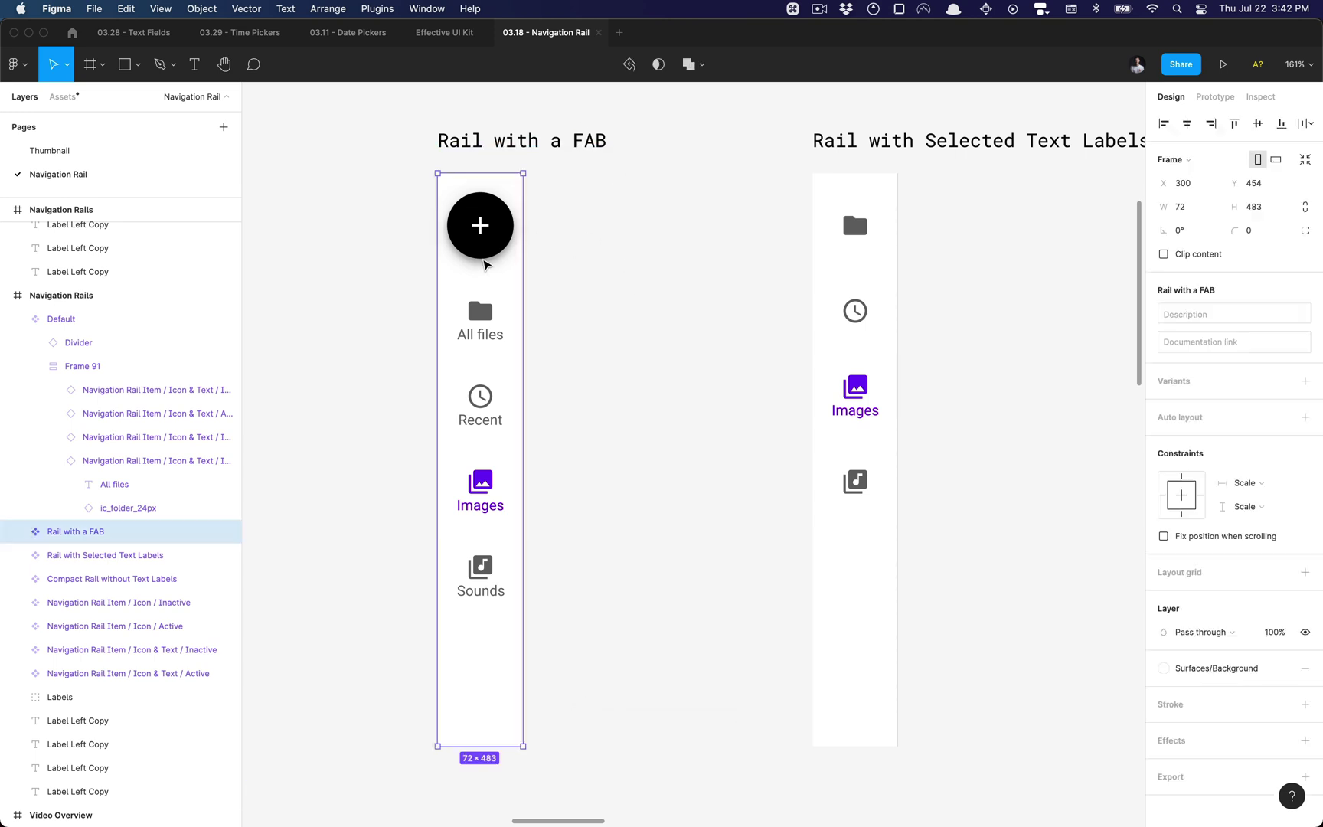
left_click(605, 243)
key("f")
left_click_drag(534, 236, 607, 343)
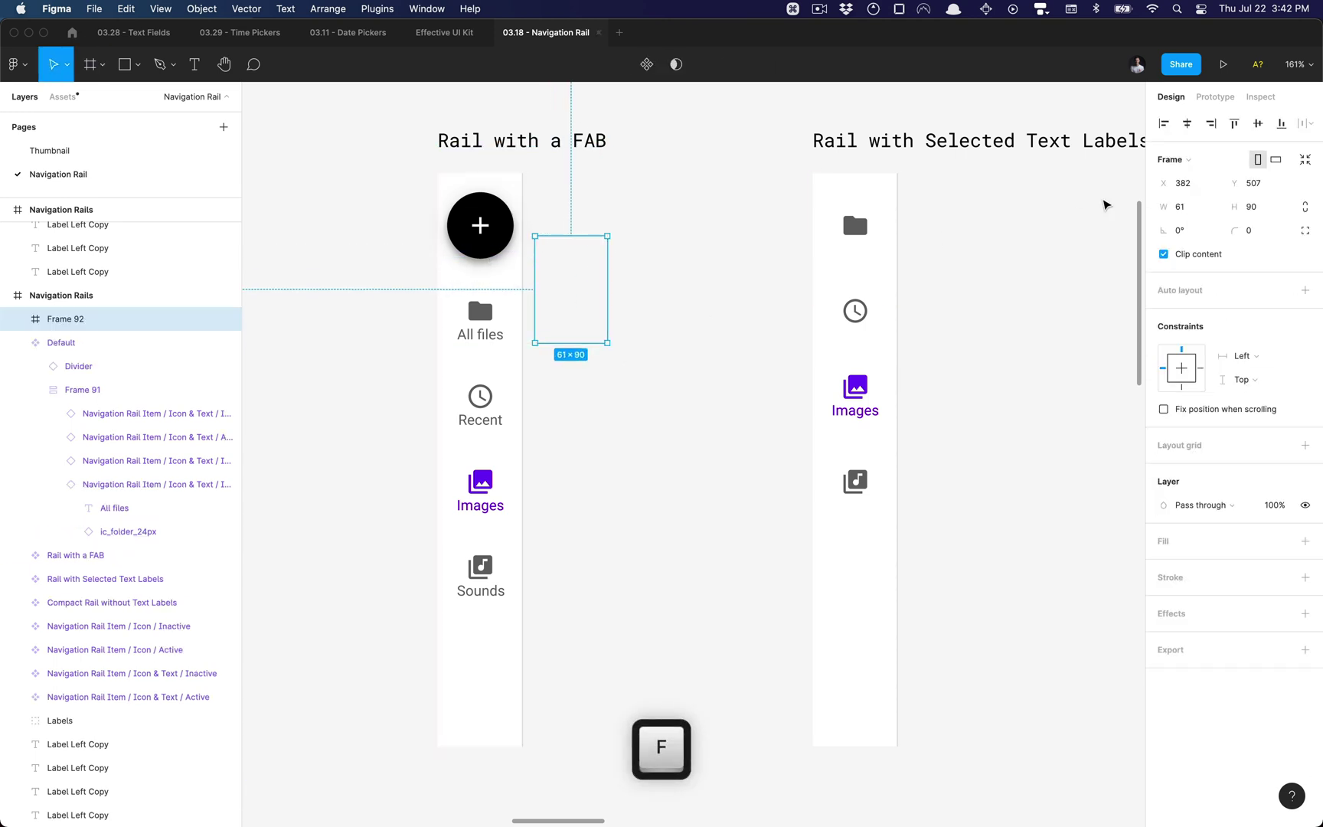
left_click(1185, 207)
type("72")
key("Tab")
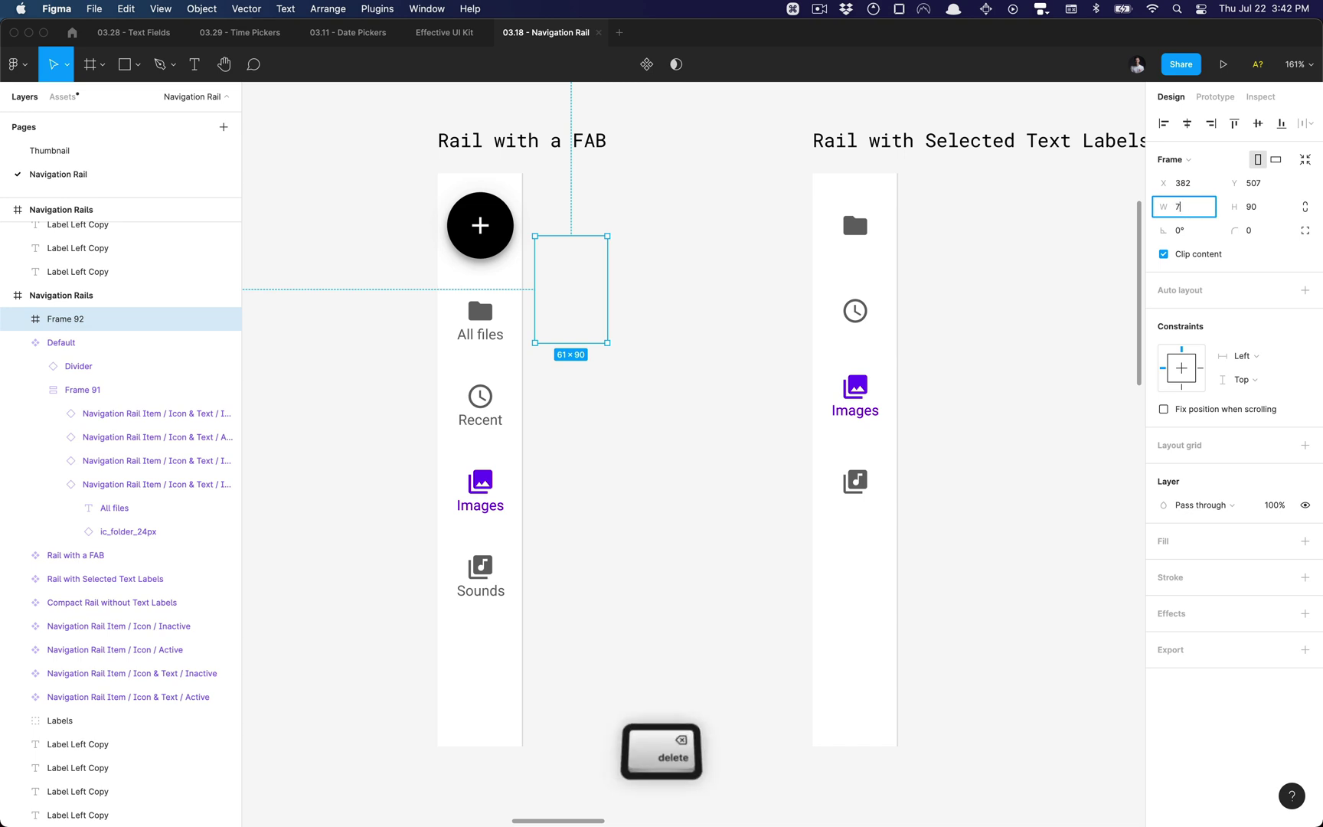
type("483")
key("Return")
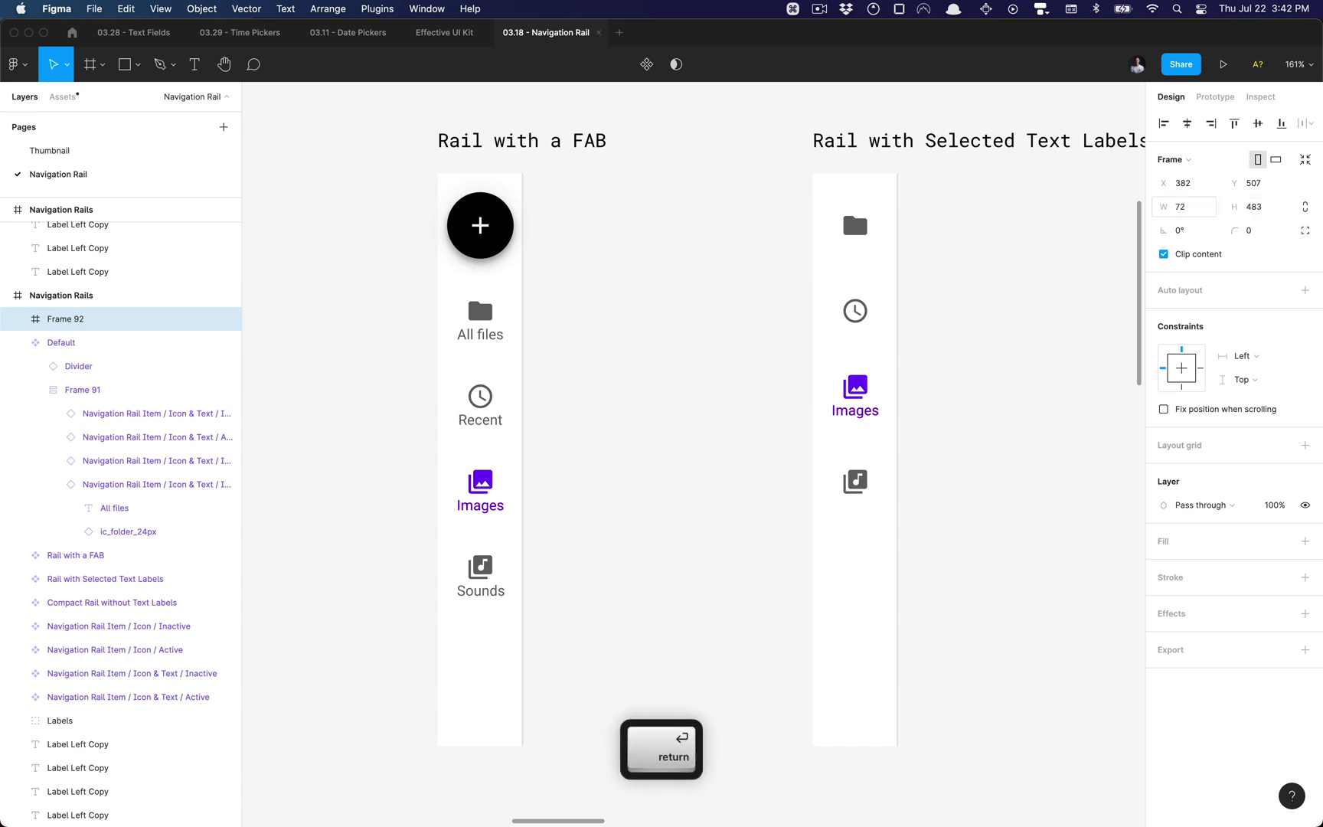
Top-align the new frame with Rail with a FAB and paste its styling.
left_click(483, 310, "shift")
key("alt+w")
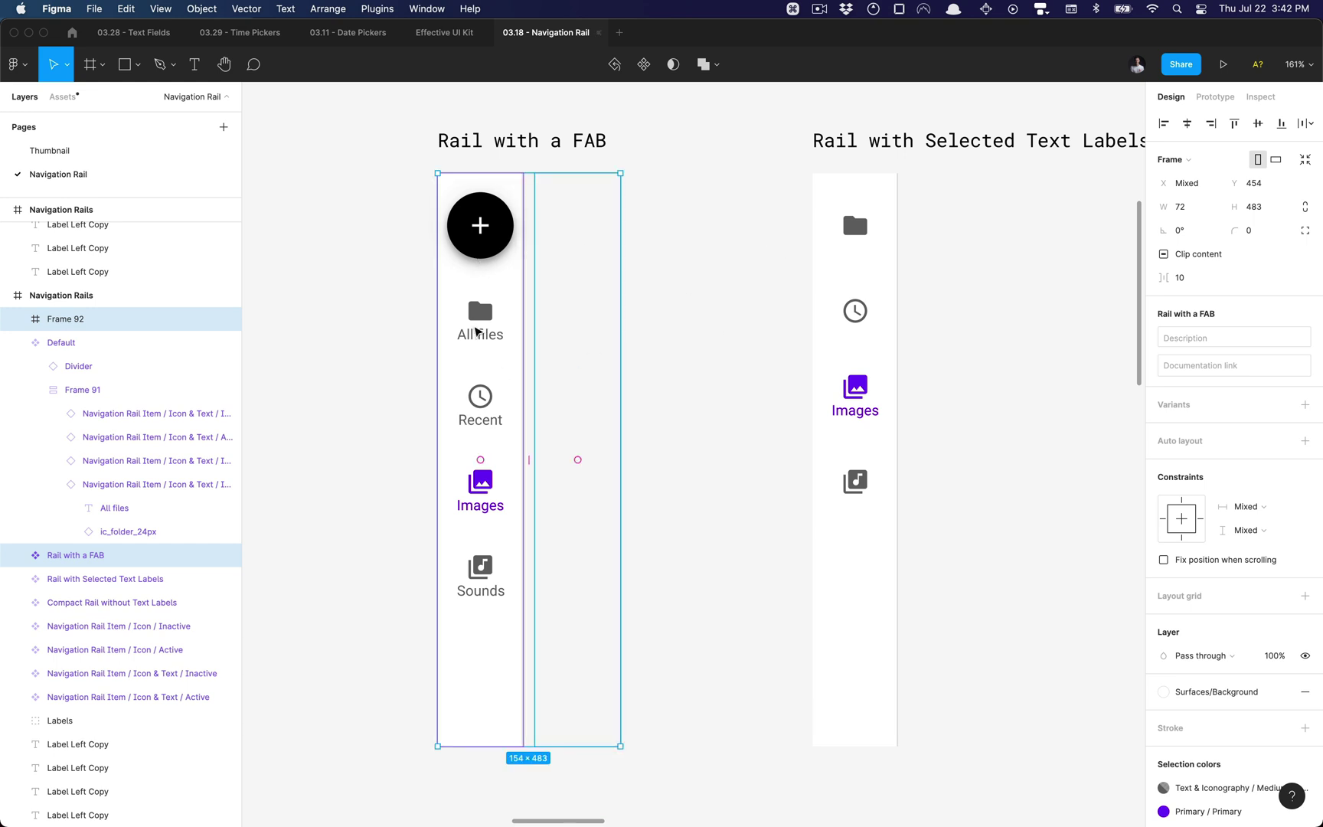
left_click(576, 458)
key("alt+super+v")
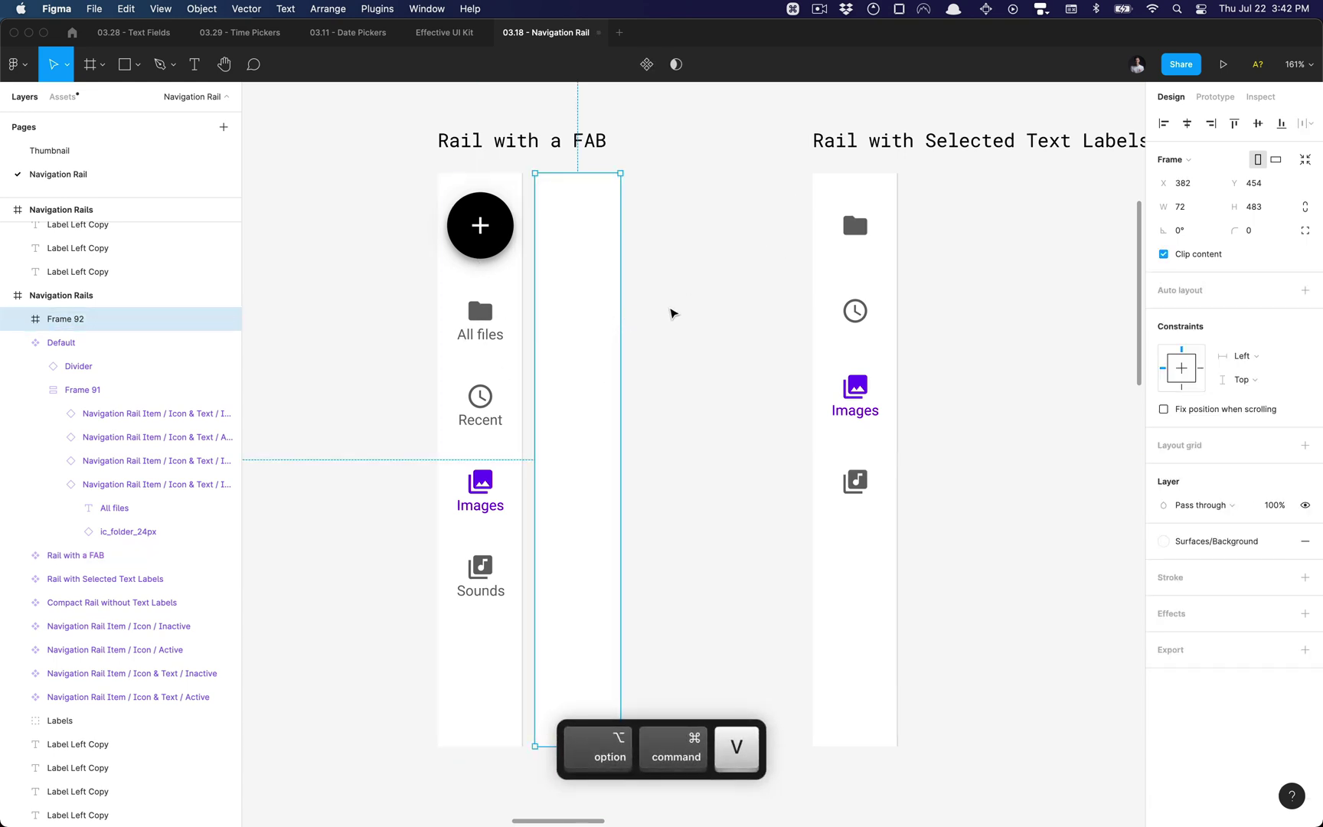
left_click(703, 301)
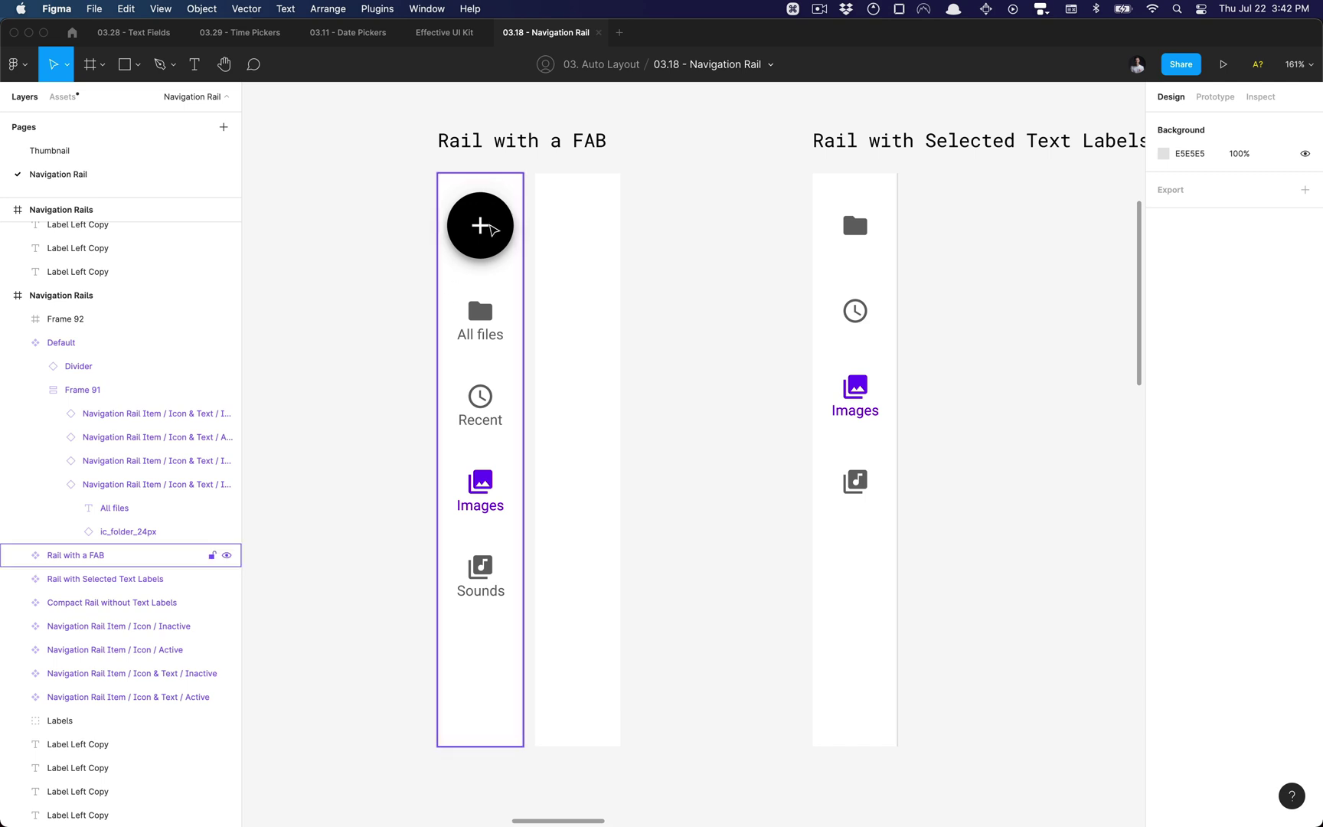
Copy Rail with a FAB's items and paste them into the new frame.
left_click(491, 230)
key("Return")
key("super+c")
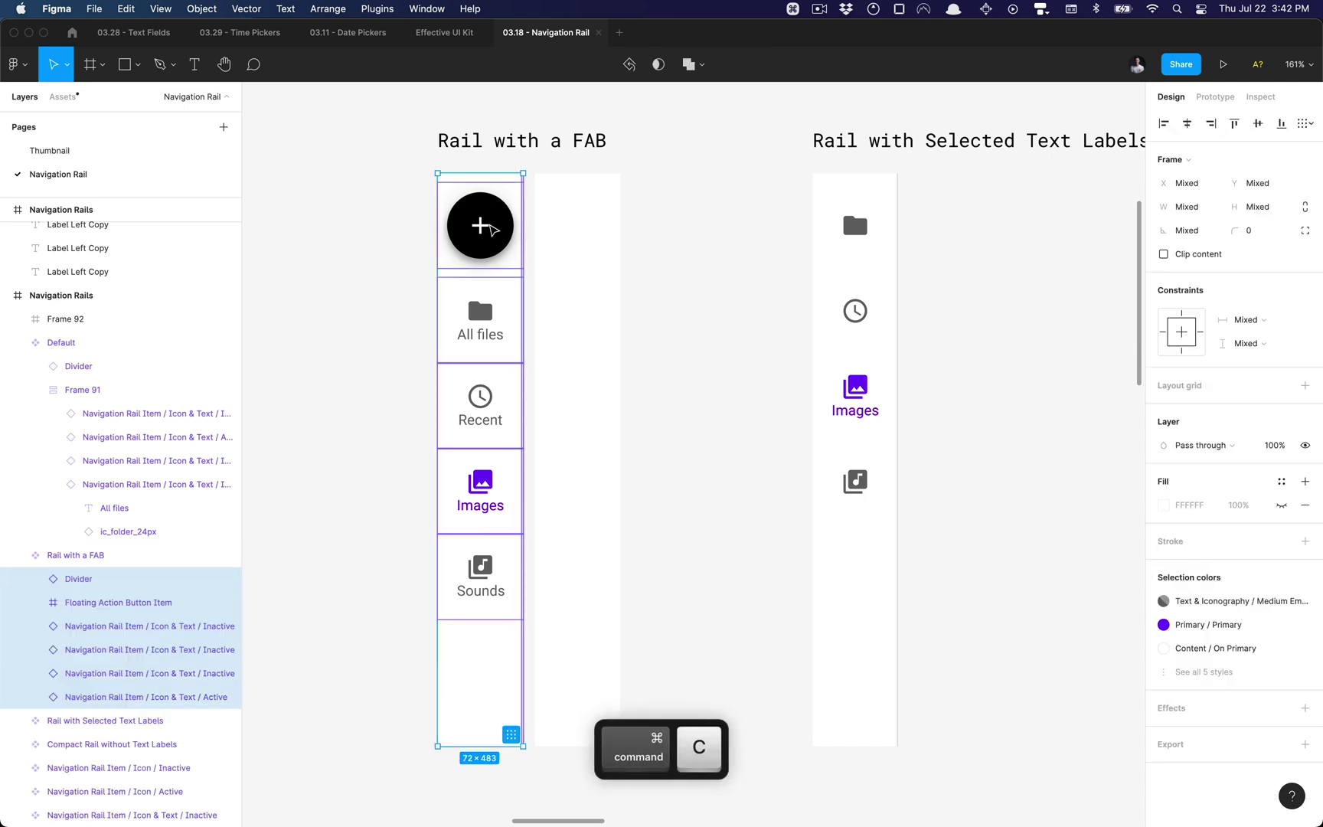
left_click(573, 278)
key("super+v")
left_click(650, 251)
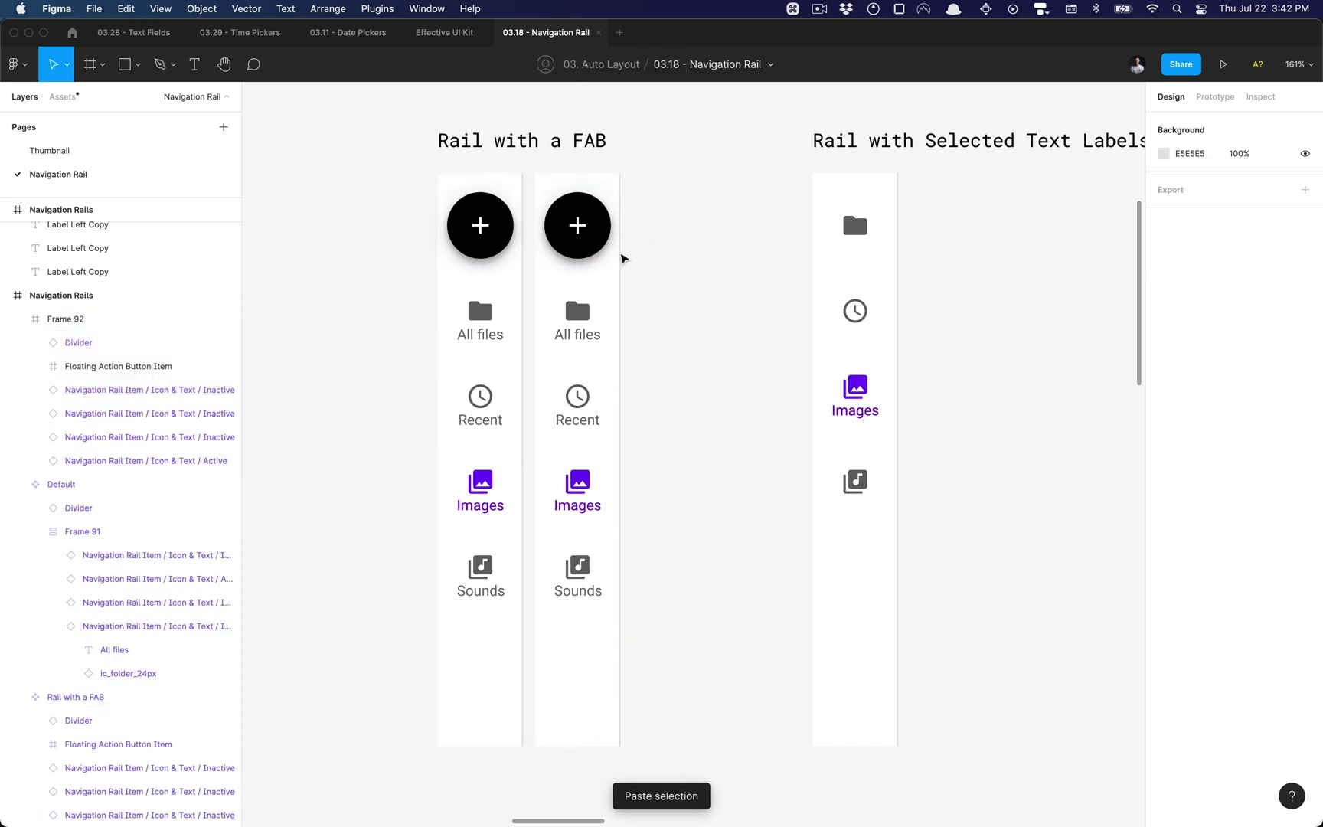
Remove the frame wrapping the pasted FAB and check its spacing.
left_click(576, 237, "super")
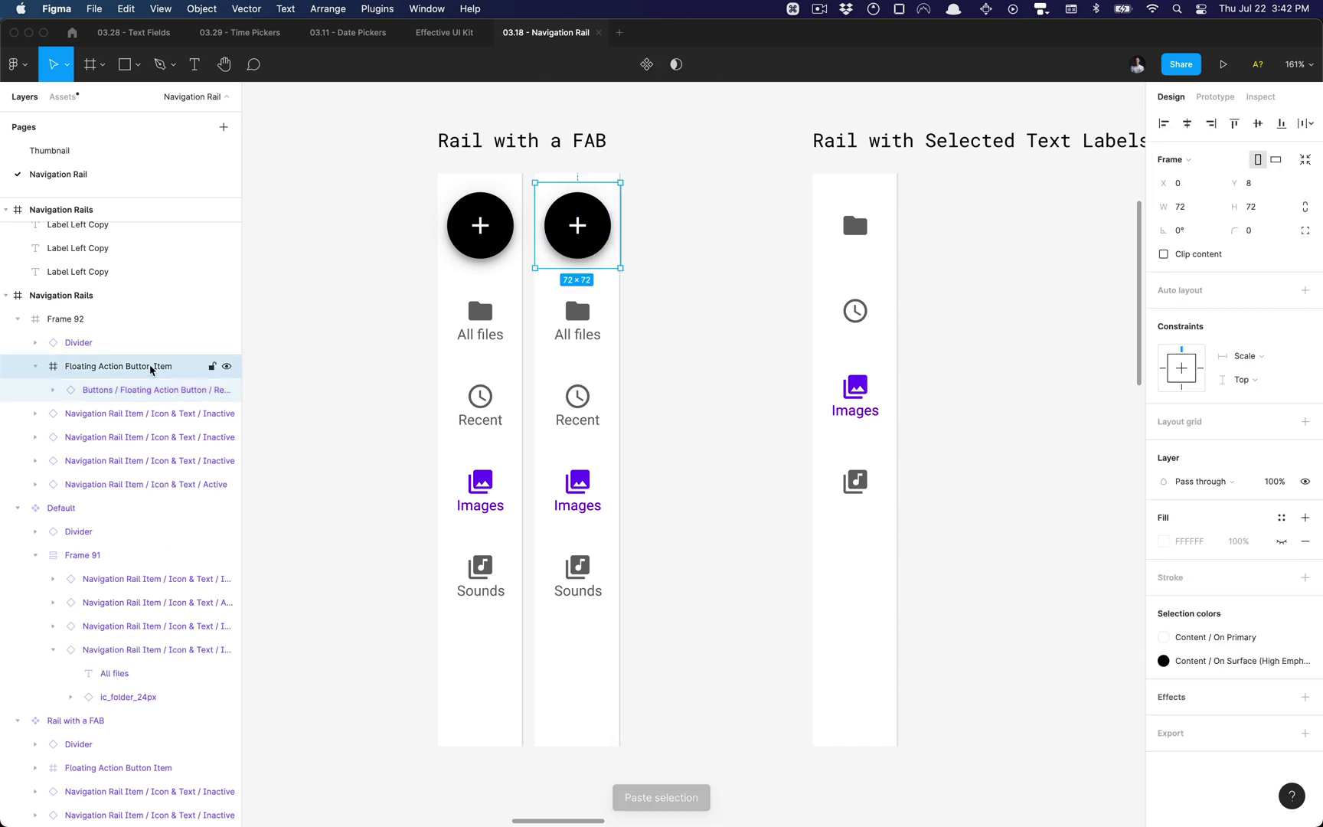
key("super+shift+g")
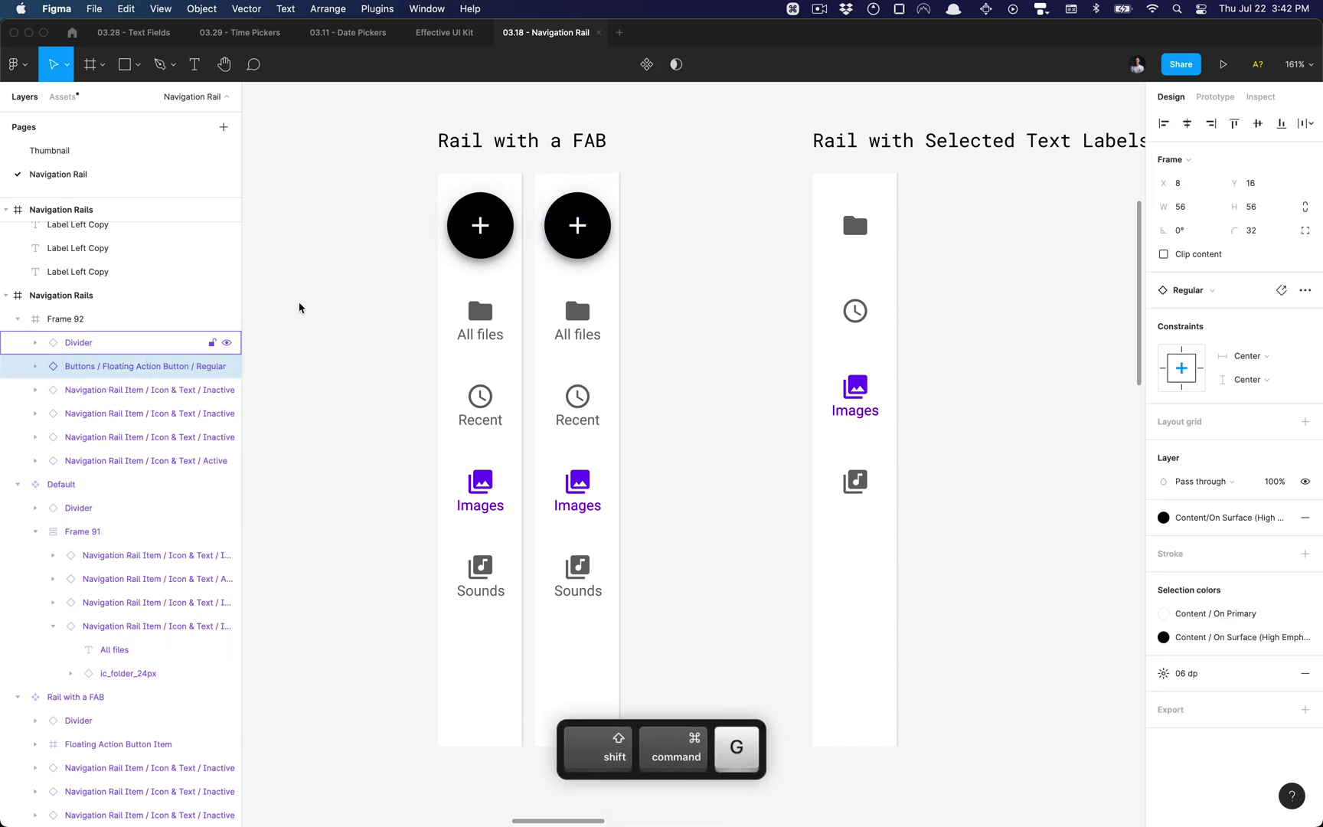
key("alt")
left_click(635, 287)
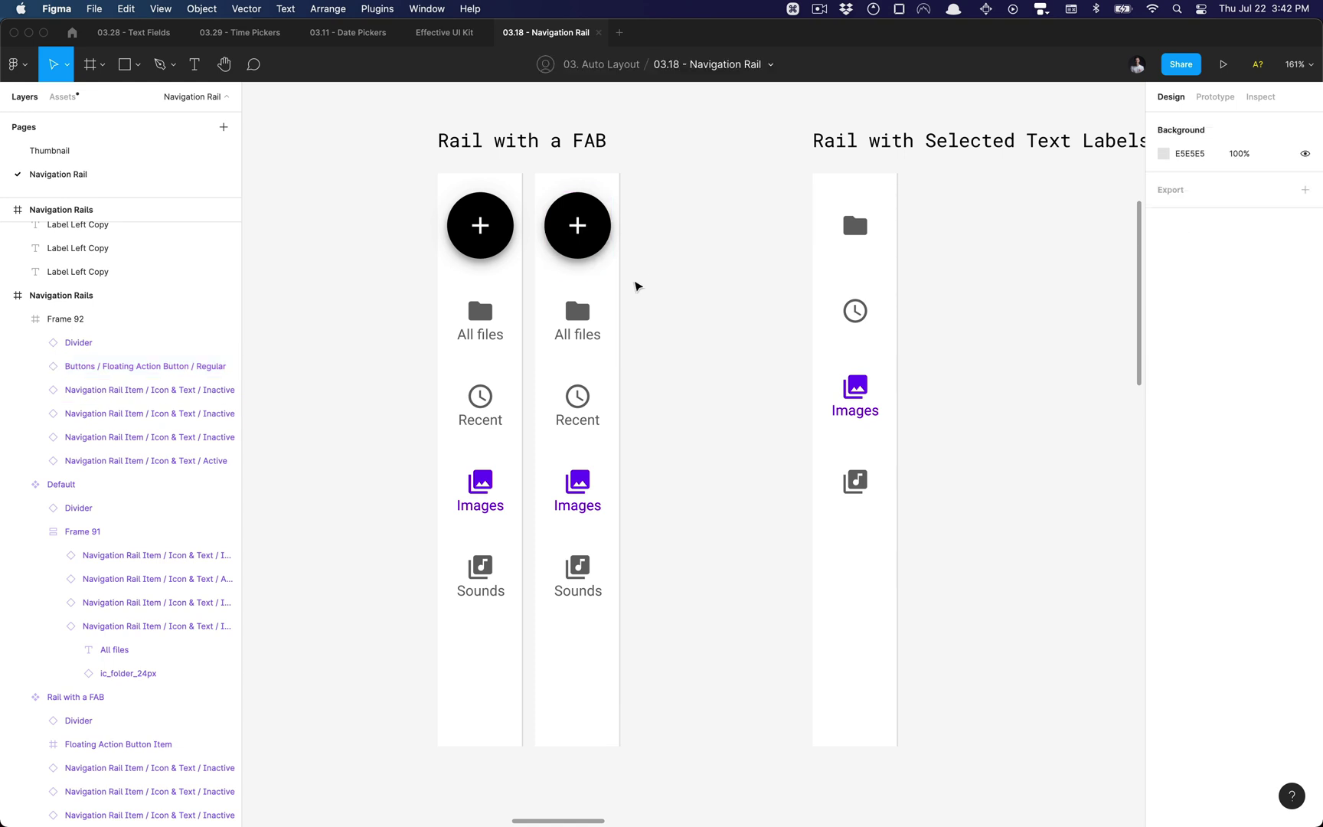
Undo a trial auto layout on the rail, then select the FAB through the last item.
left_click(609, 278, "super")
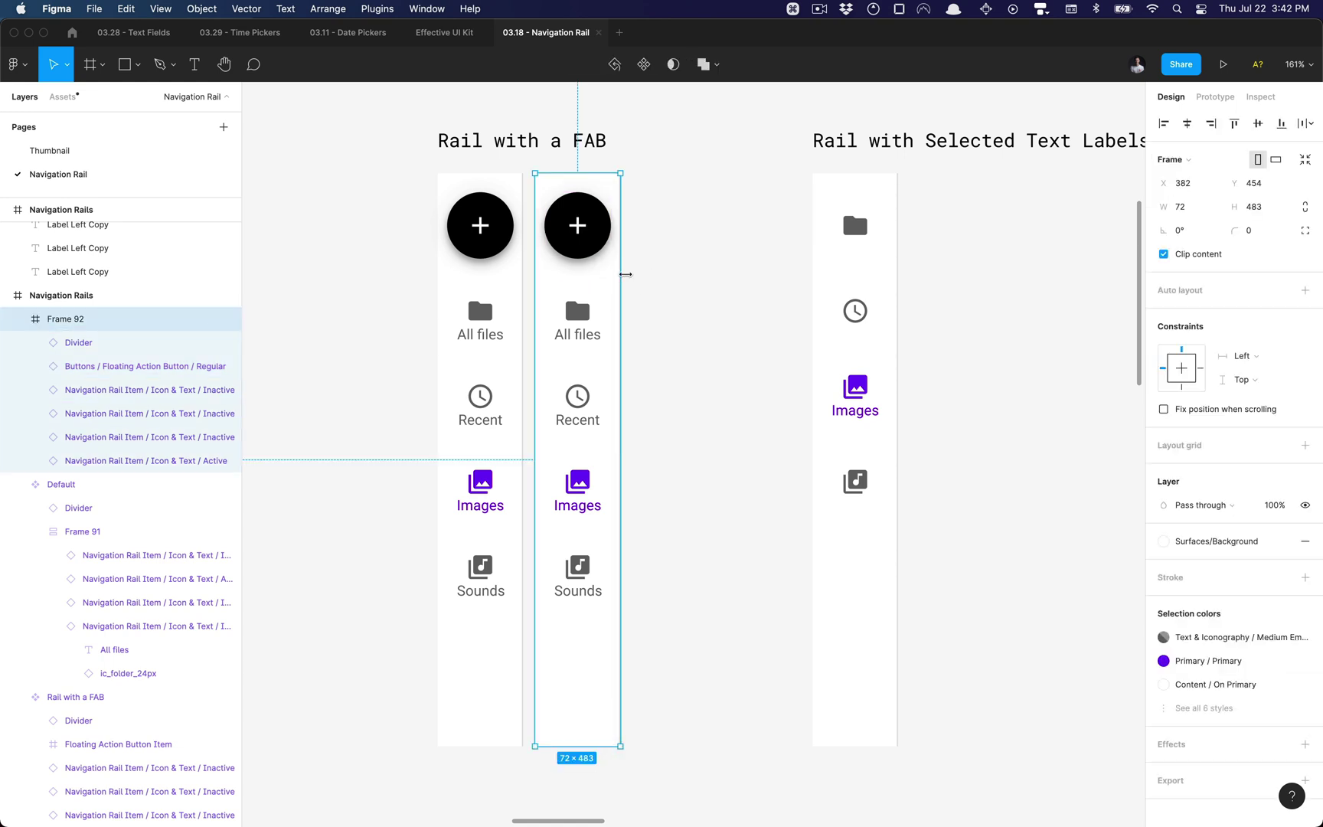
key("shift+a")
key("super+z")
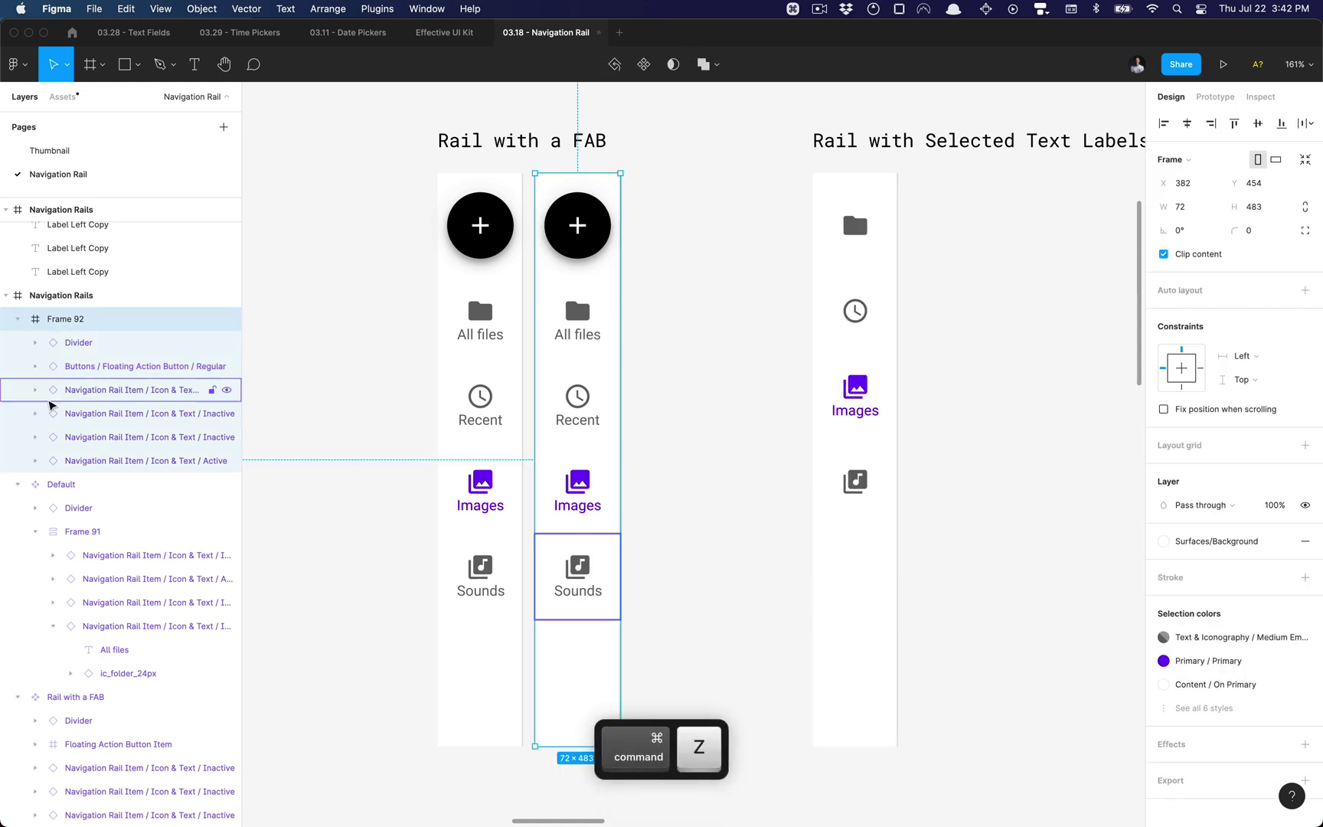
left_click(87, 374)
left_click(98, 461, "super")
left_click(97, 461, "shift")
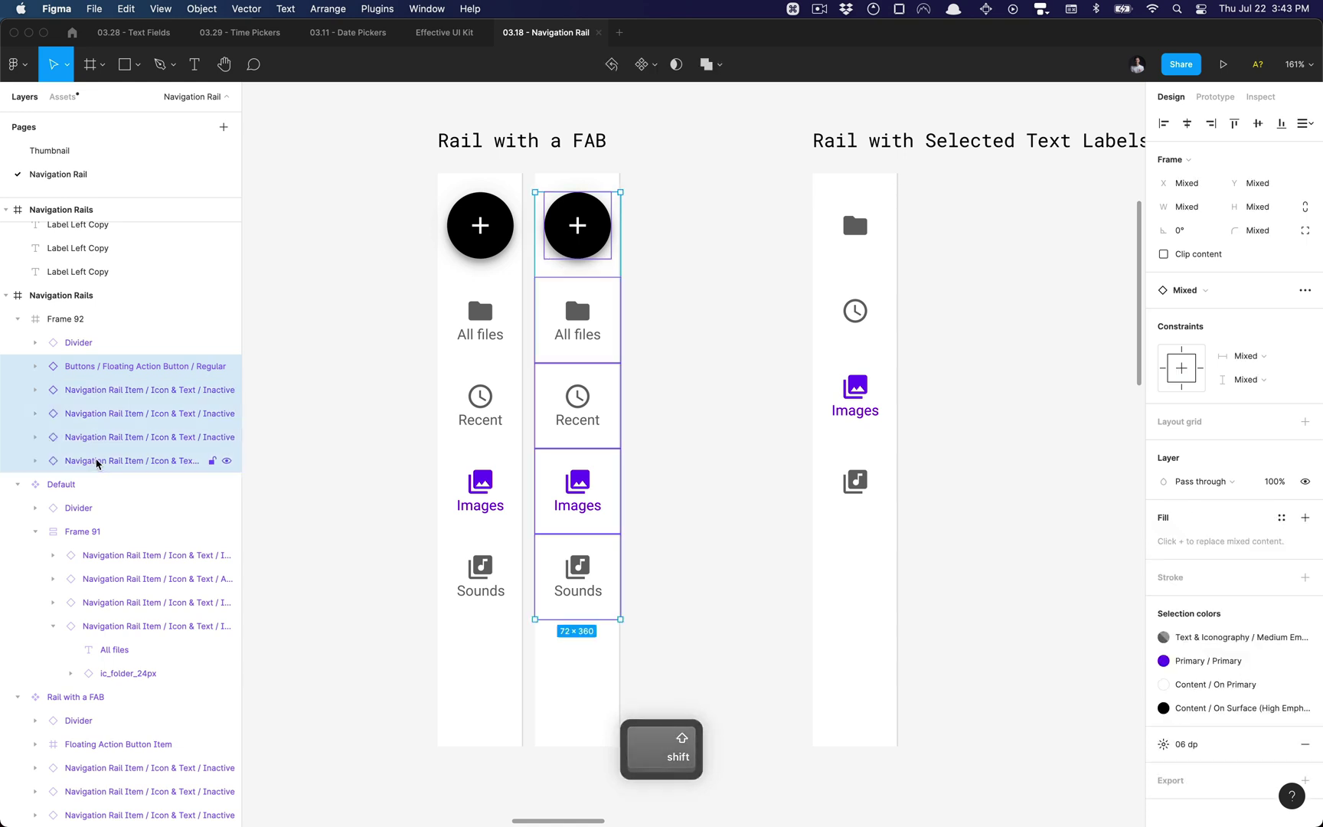
key("shift")
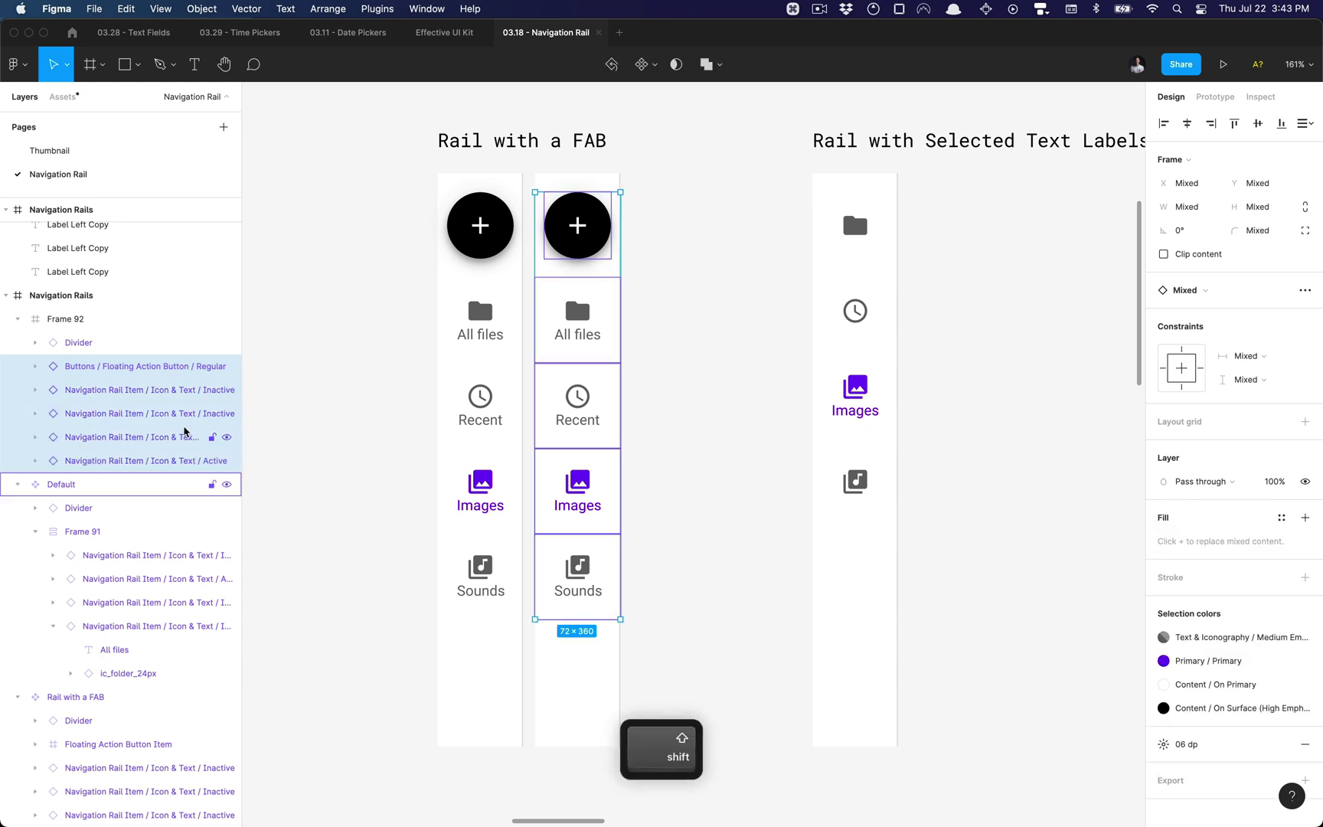
Wrap the FAB and items in a top-centred auto-layout column, then give the outer rail auto layout.
key("shift+a")
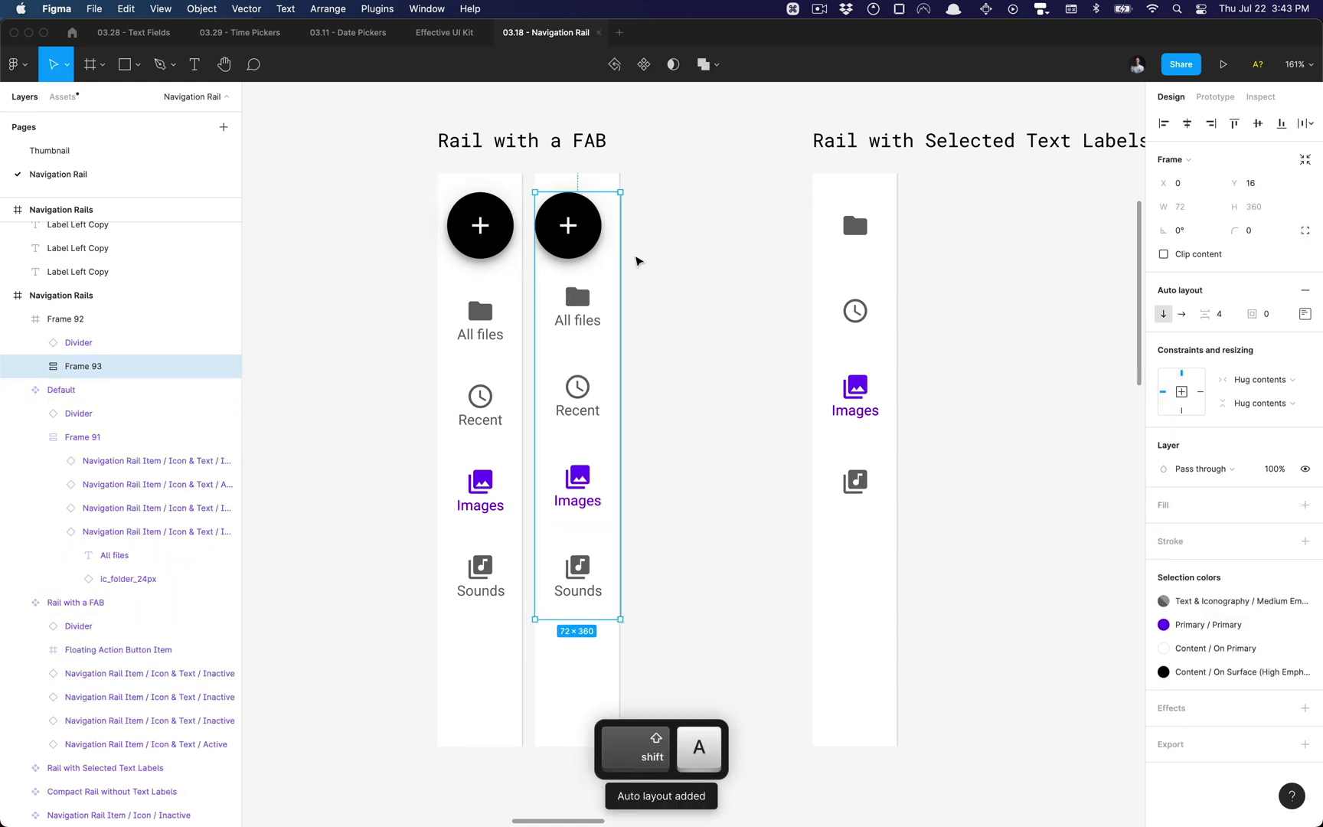
left_click(1305, 315)
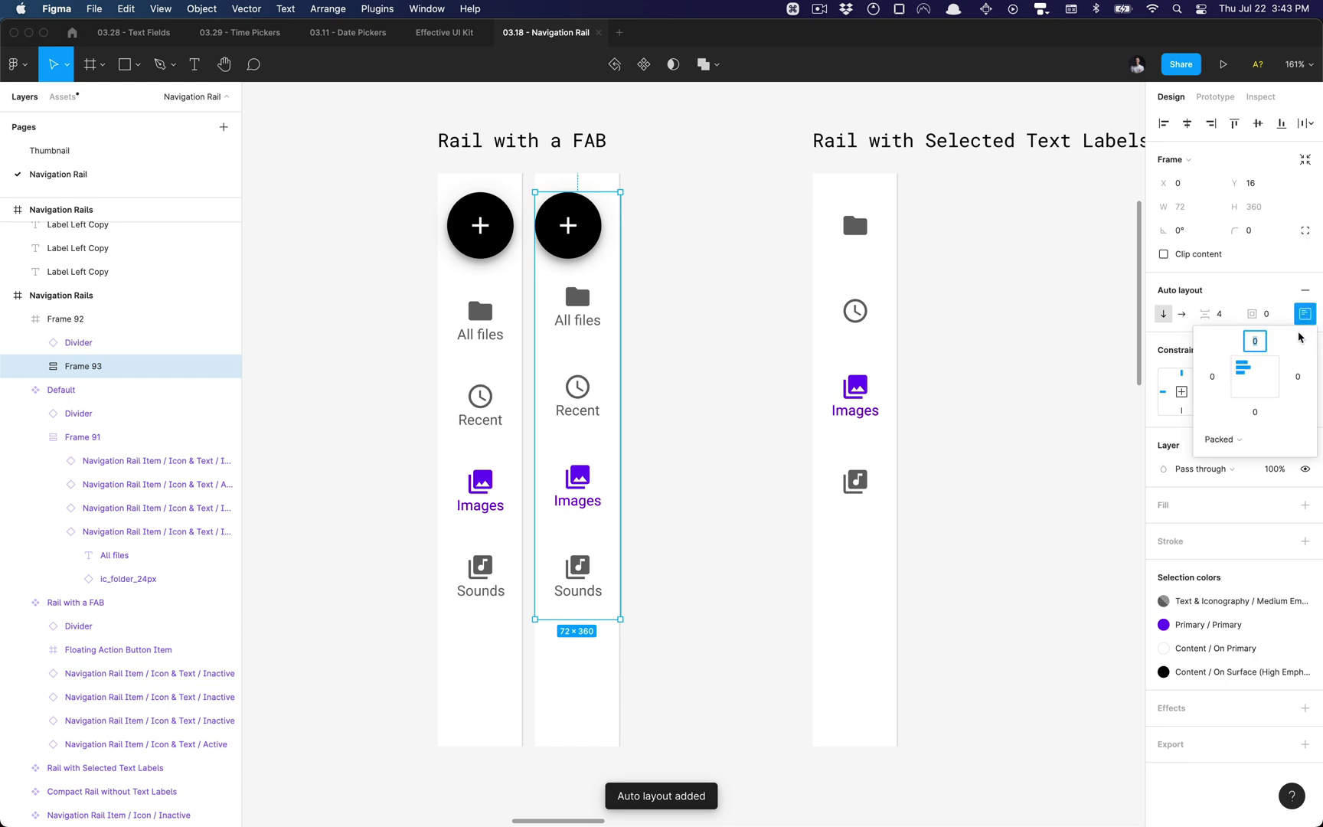
left_click(1257, 368)
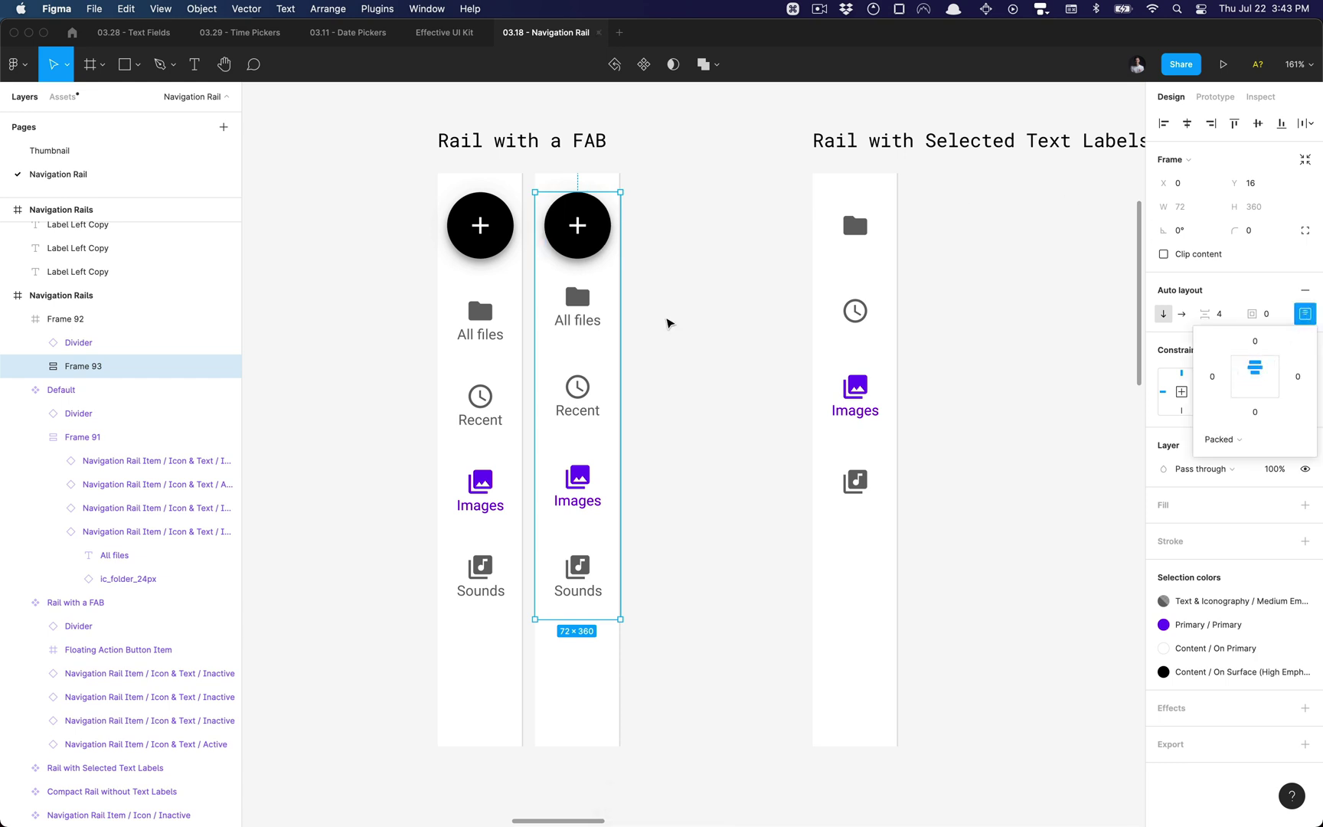
left_click(162, 342)
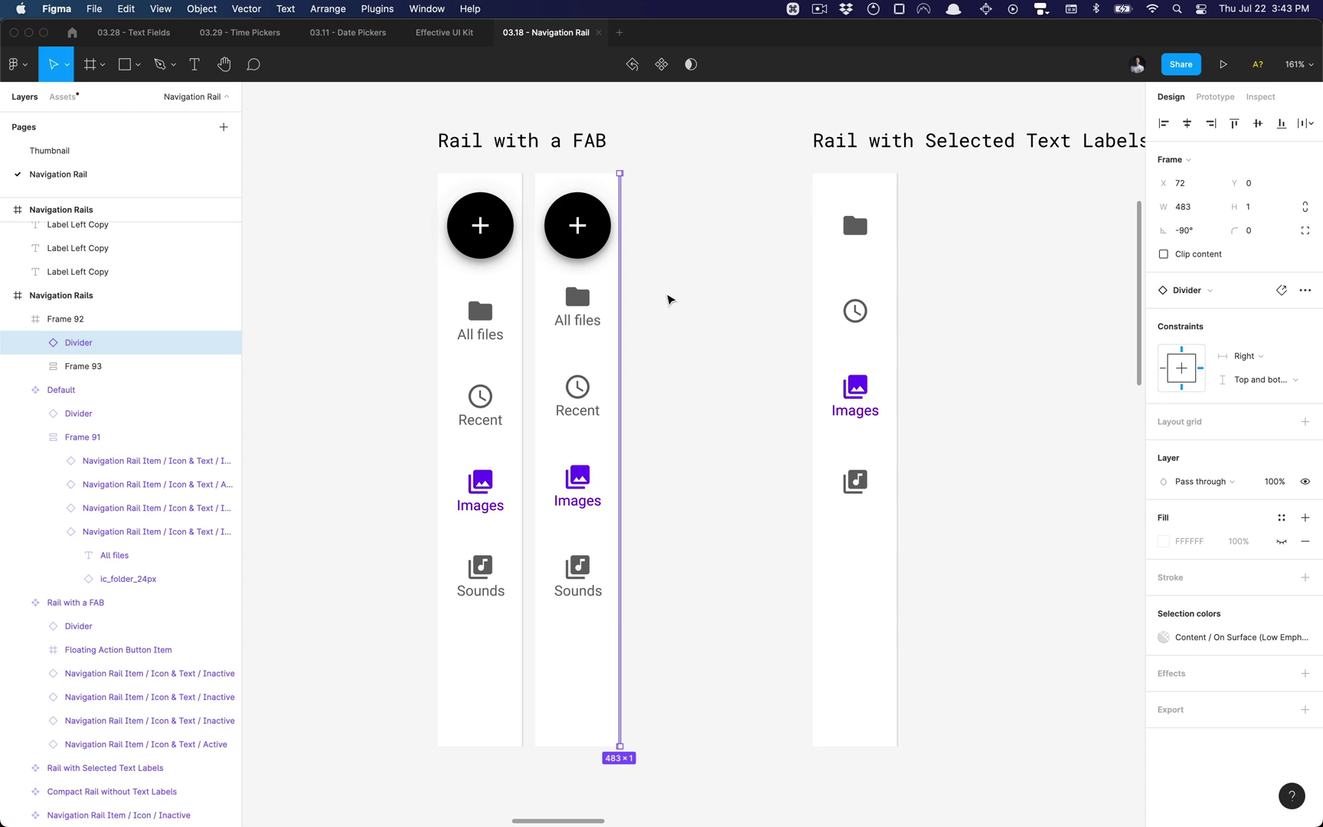
left_click(669, 301)
left_click(93, 328)
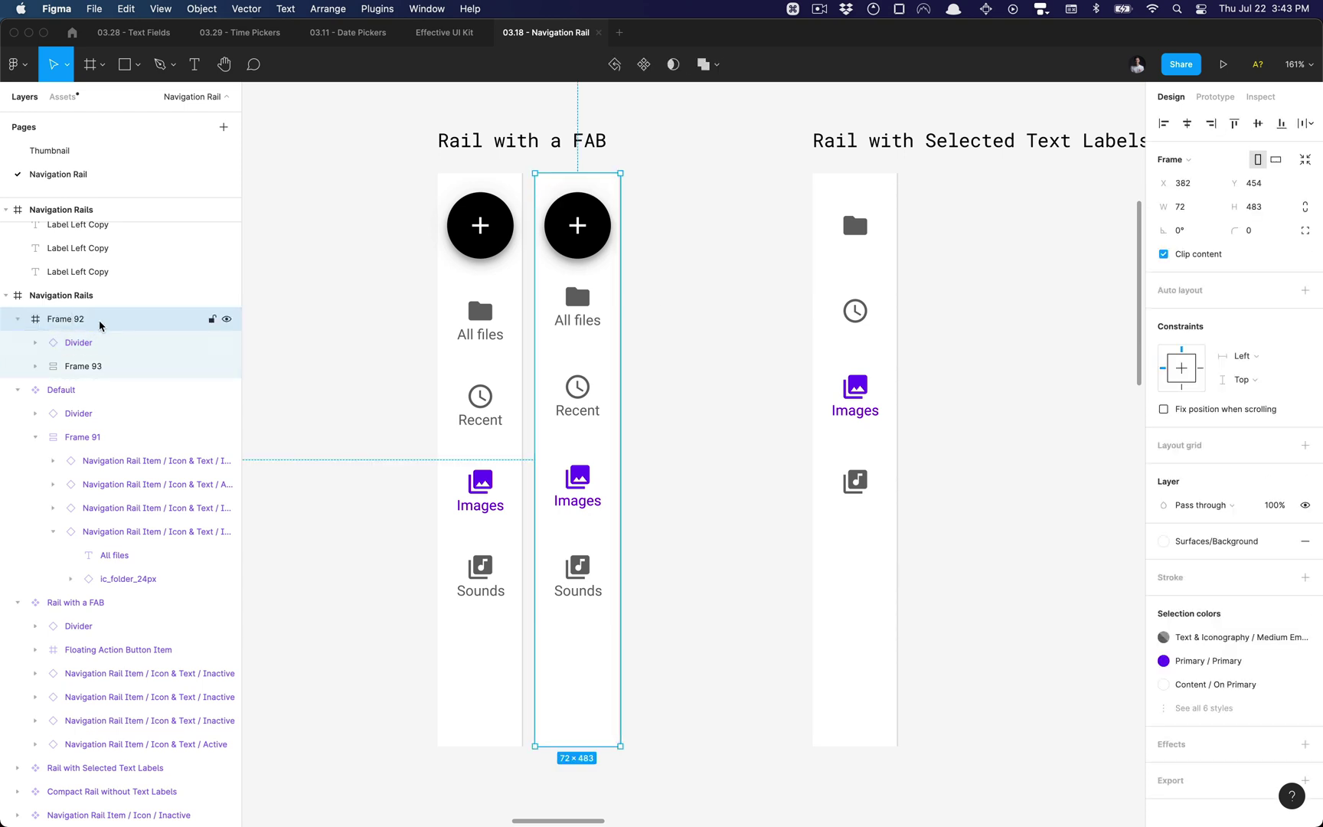
key("shift+a")
Make the divider fill the rail height and stretch the rail back to 483 tall.
left_click(642, 477)
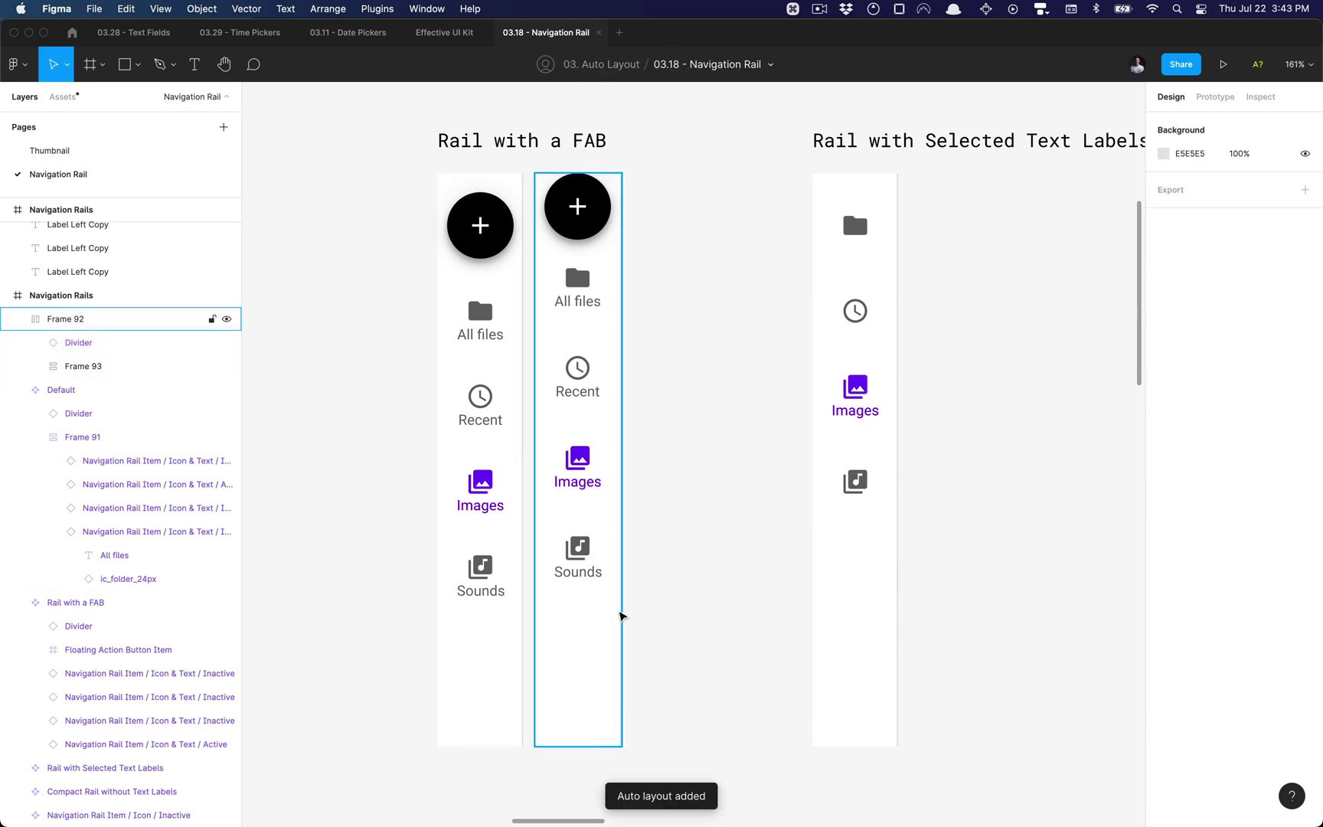
left_click(78, 343)
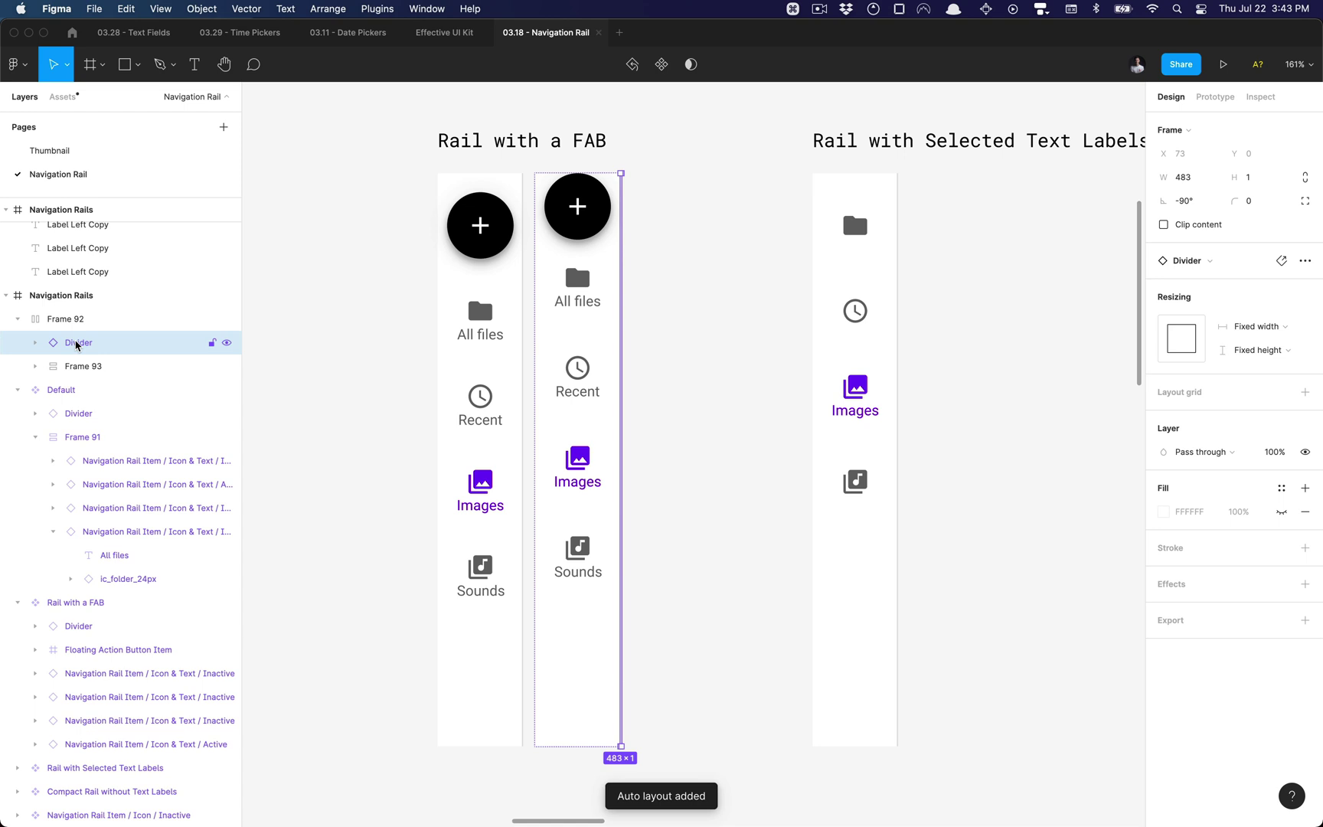
left_click(1183, 323)
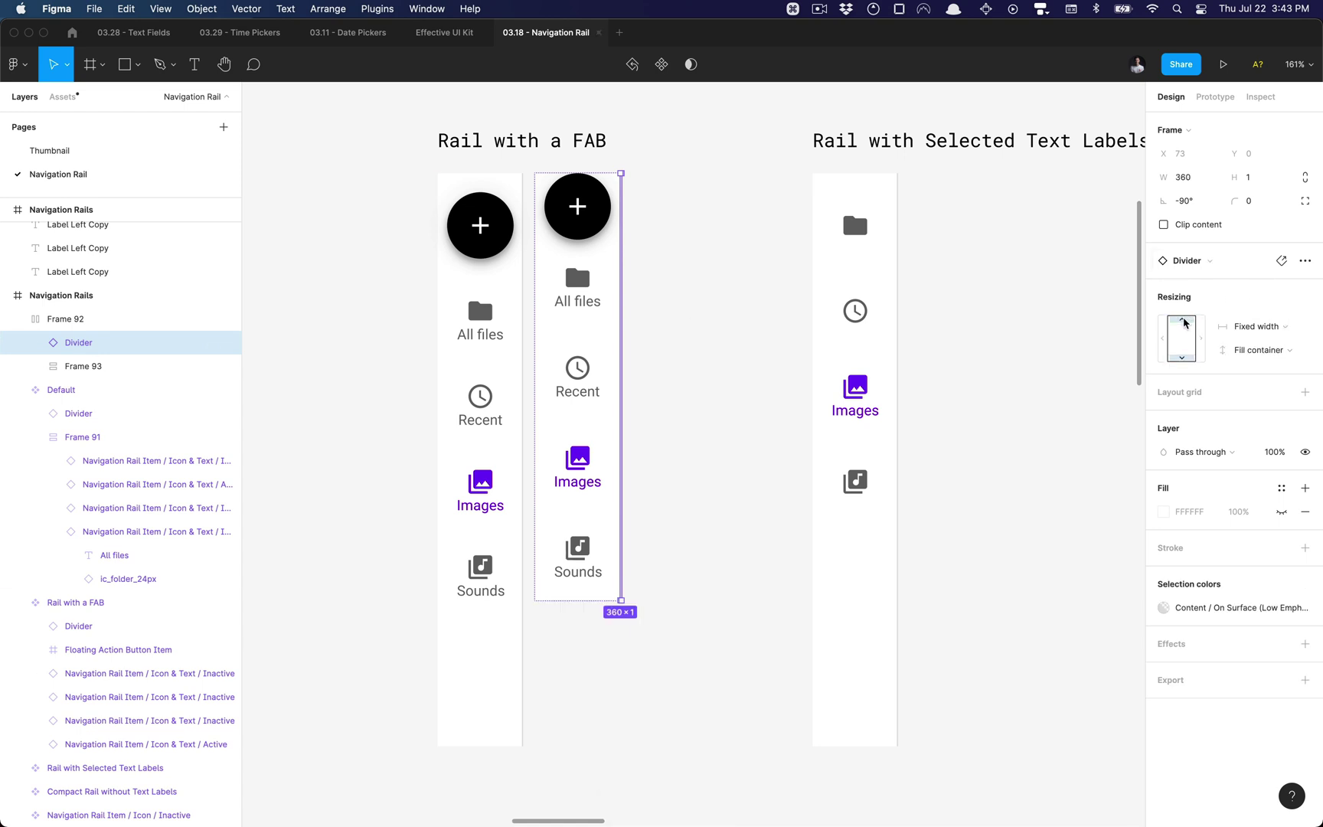
left_click(573, 422)
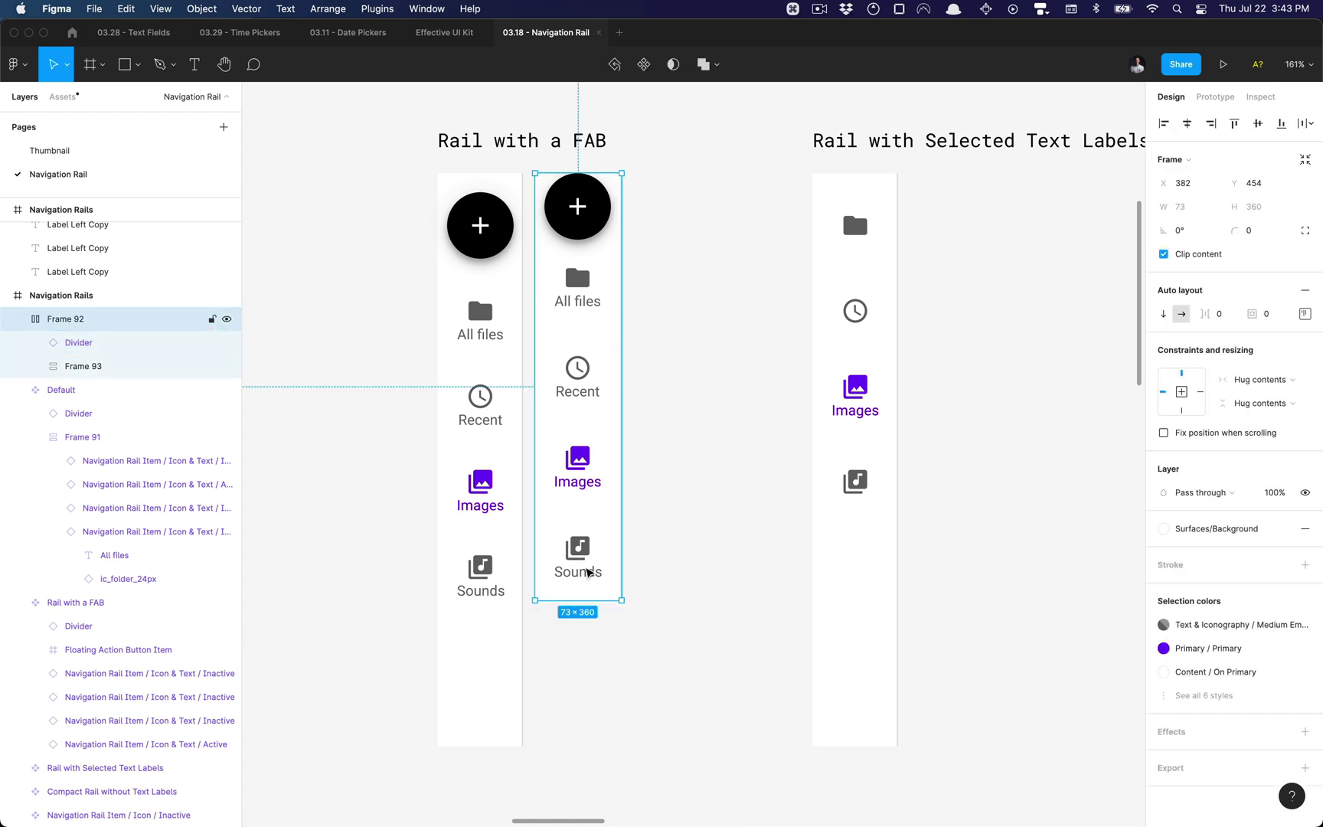
left_click_drag(578, 602, 578, 747)
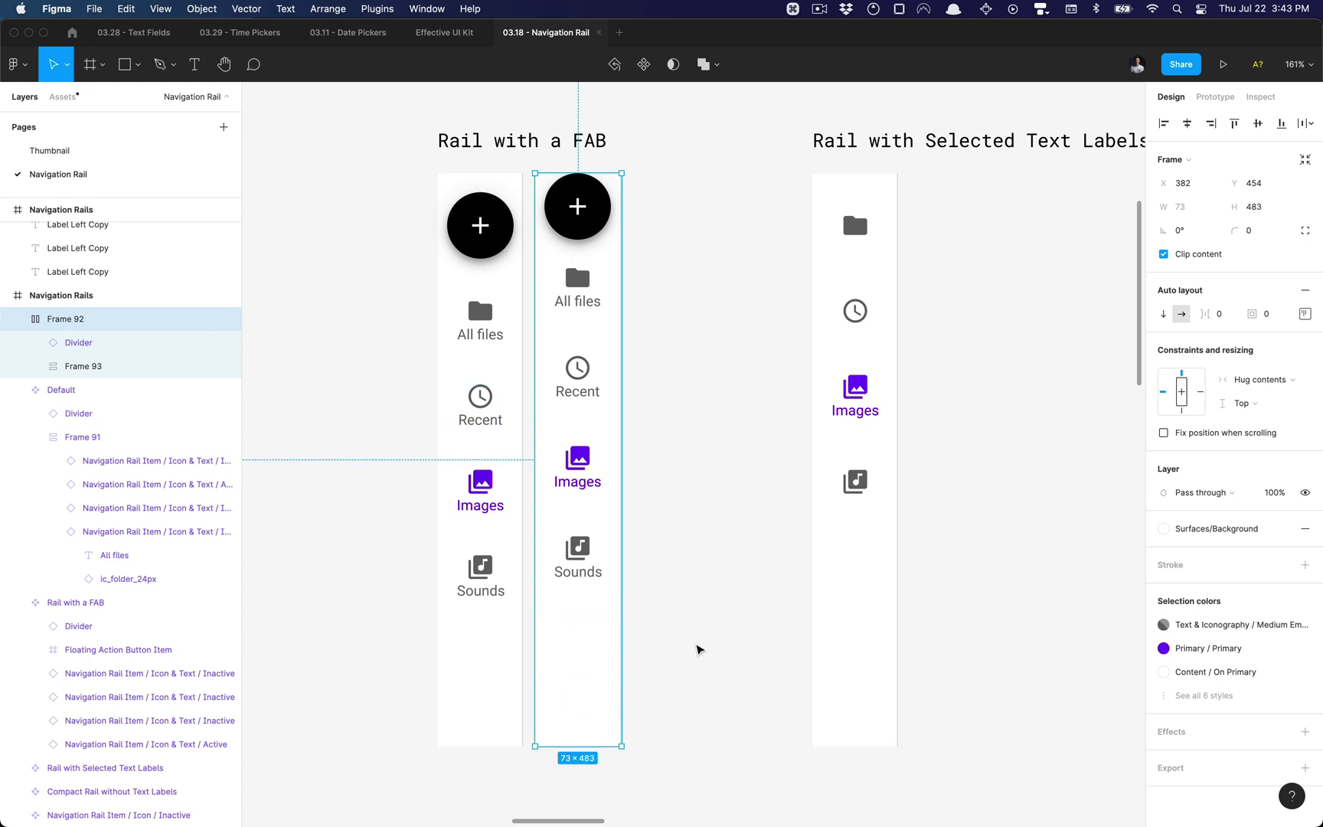
left_click(667, 511)
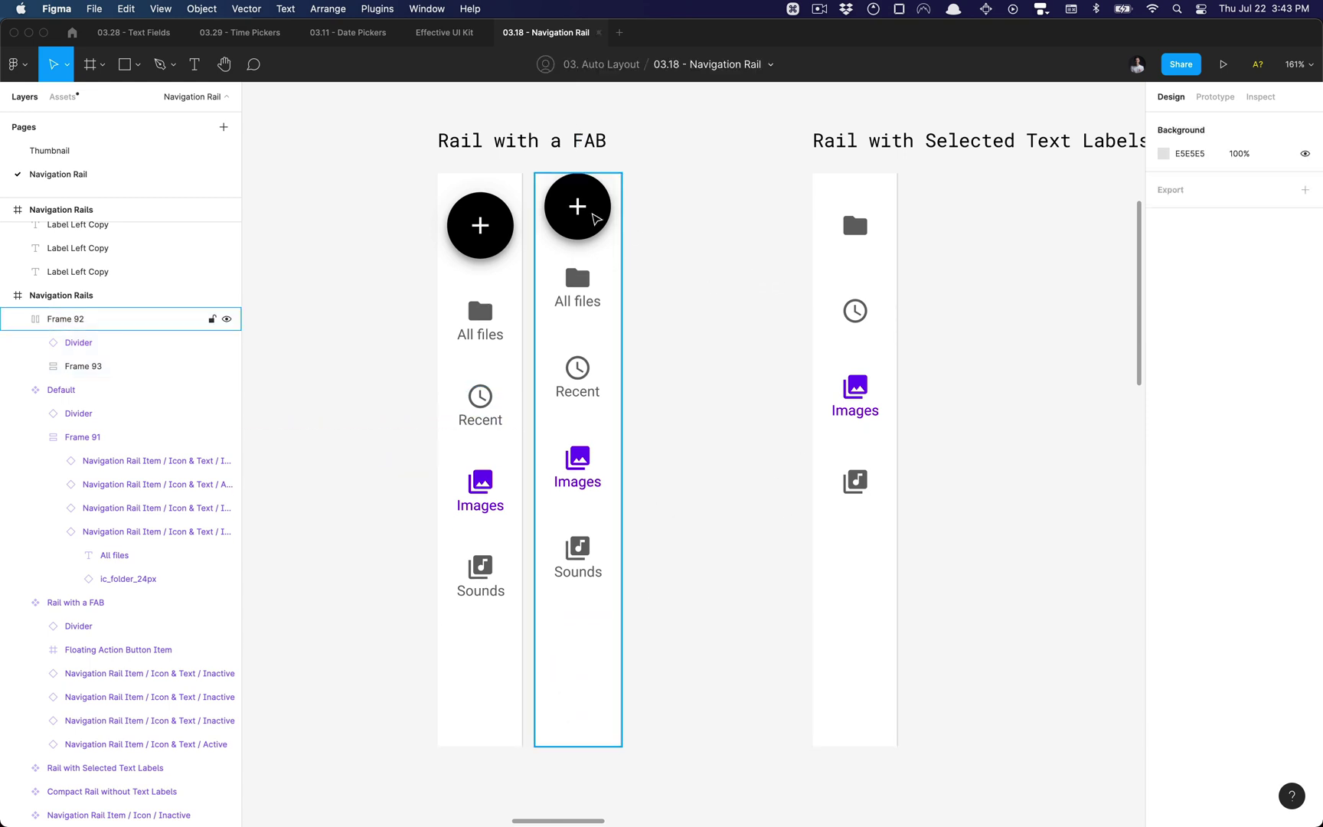
left_click(592, 215, "super")
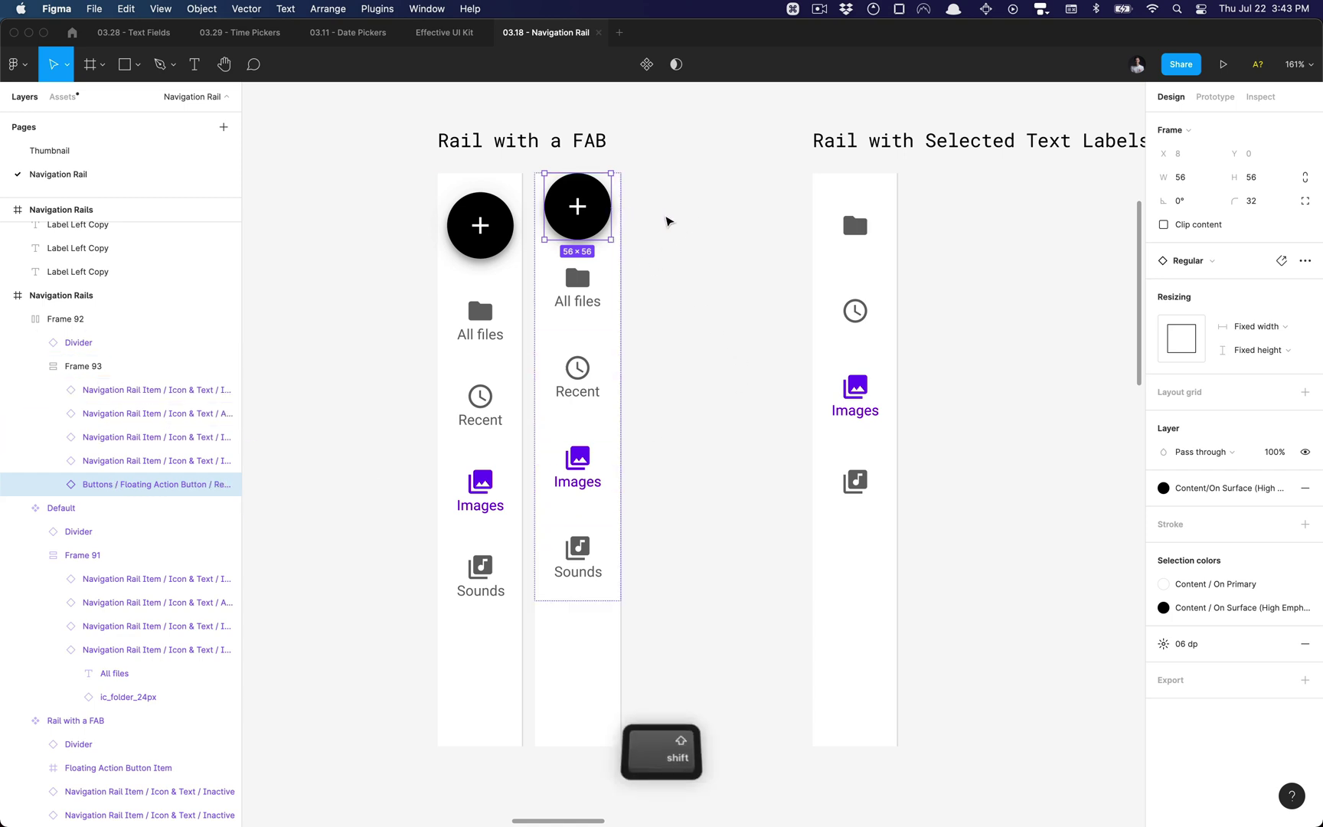
Wrap the FAB in its own auto-layout frame with 16 padding above and below.
key("shift+a")
left_click(1276, 286)
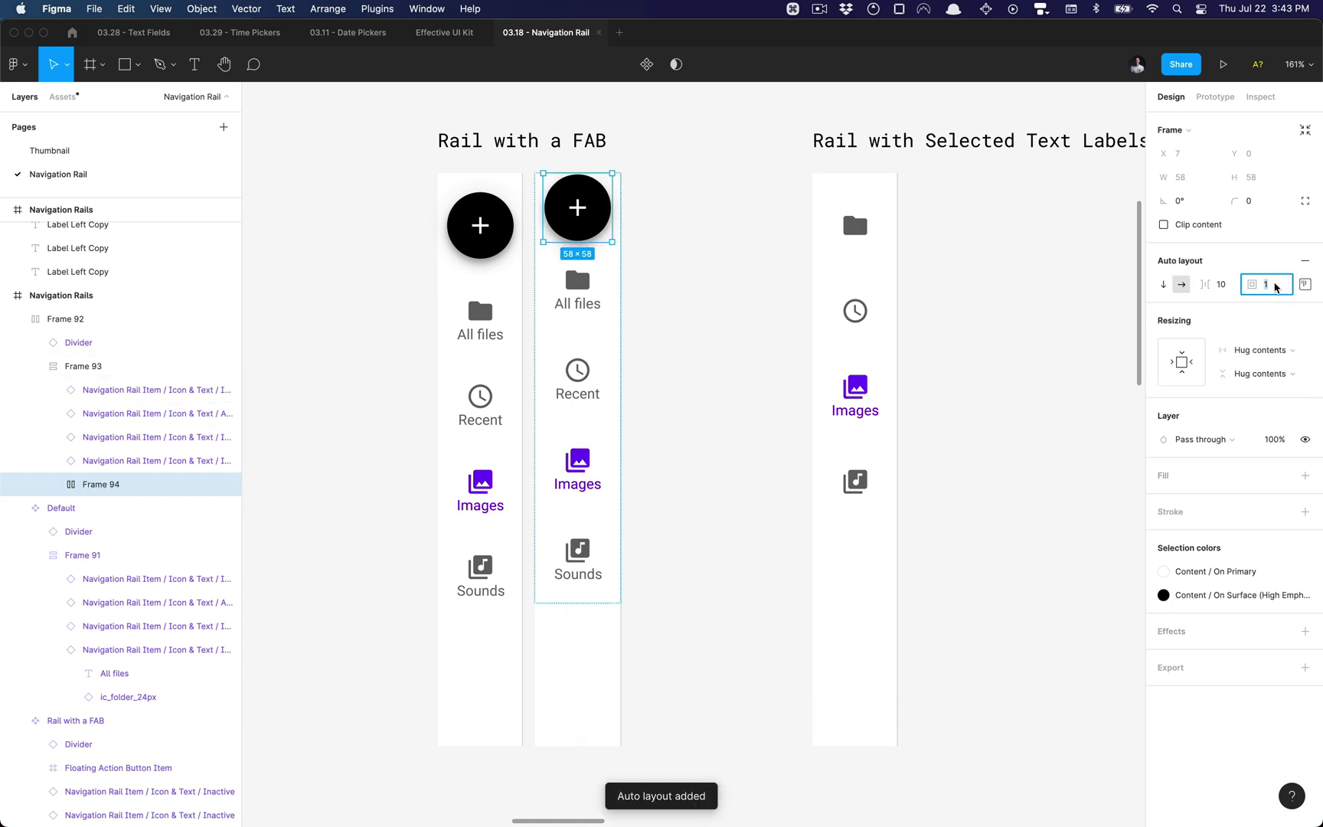
type("16,0")
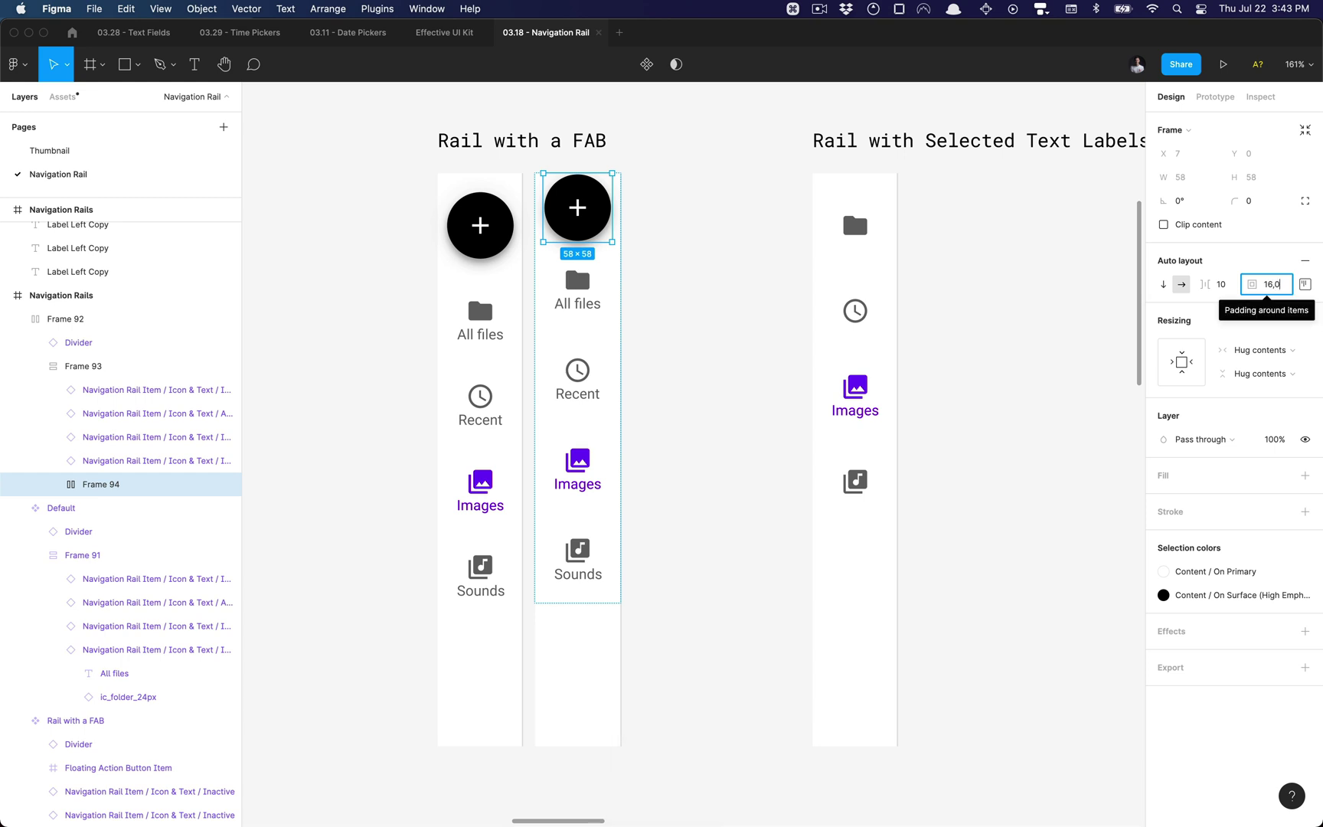
key("Return")
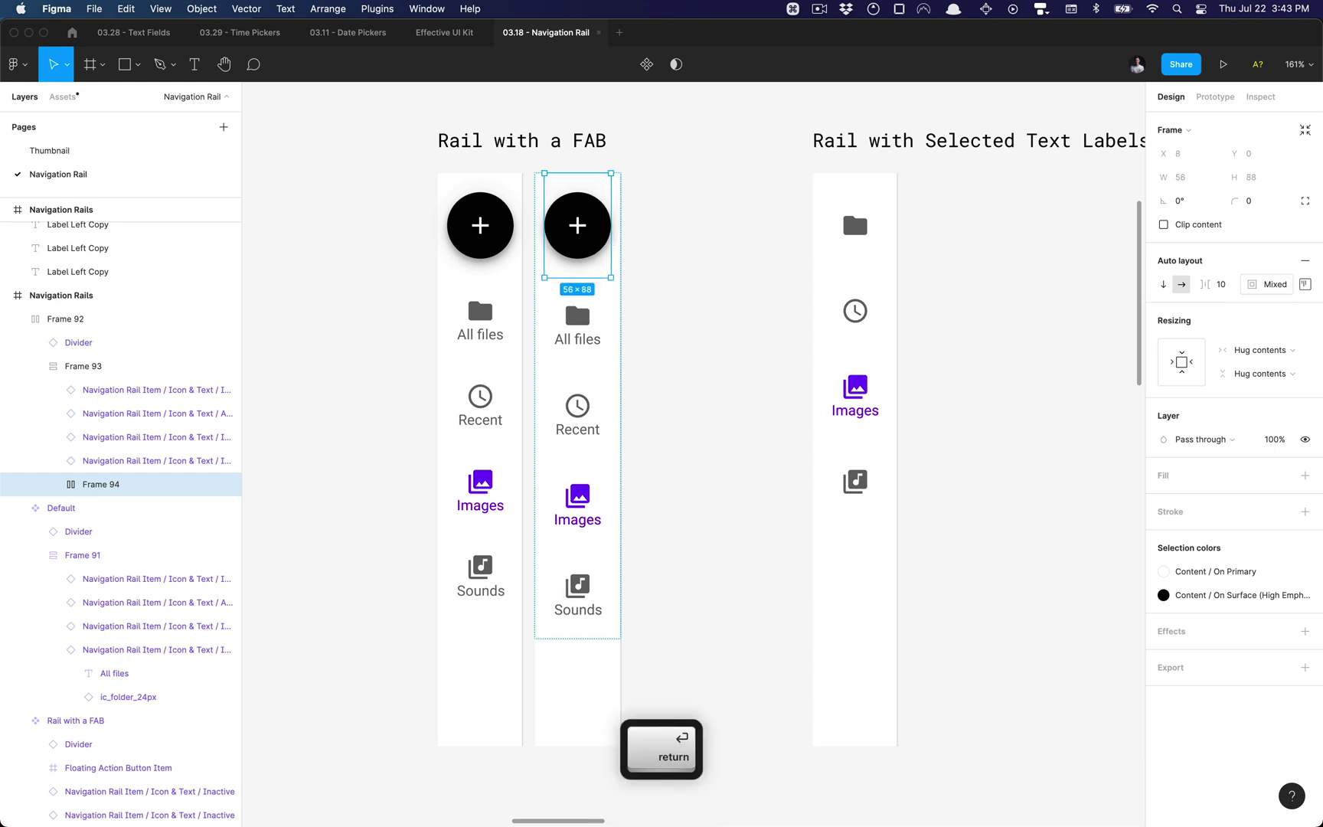
left_click(689, 186)
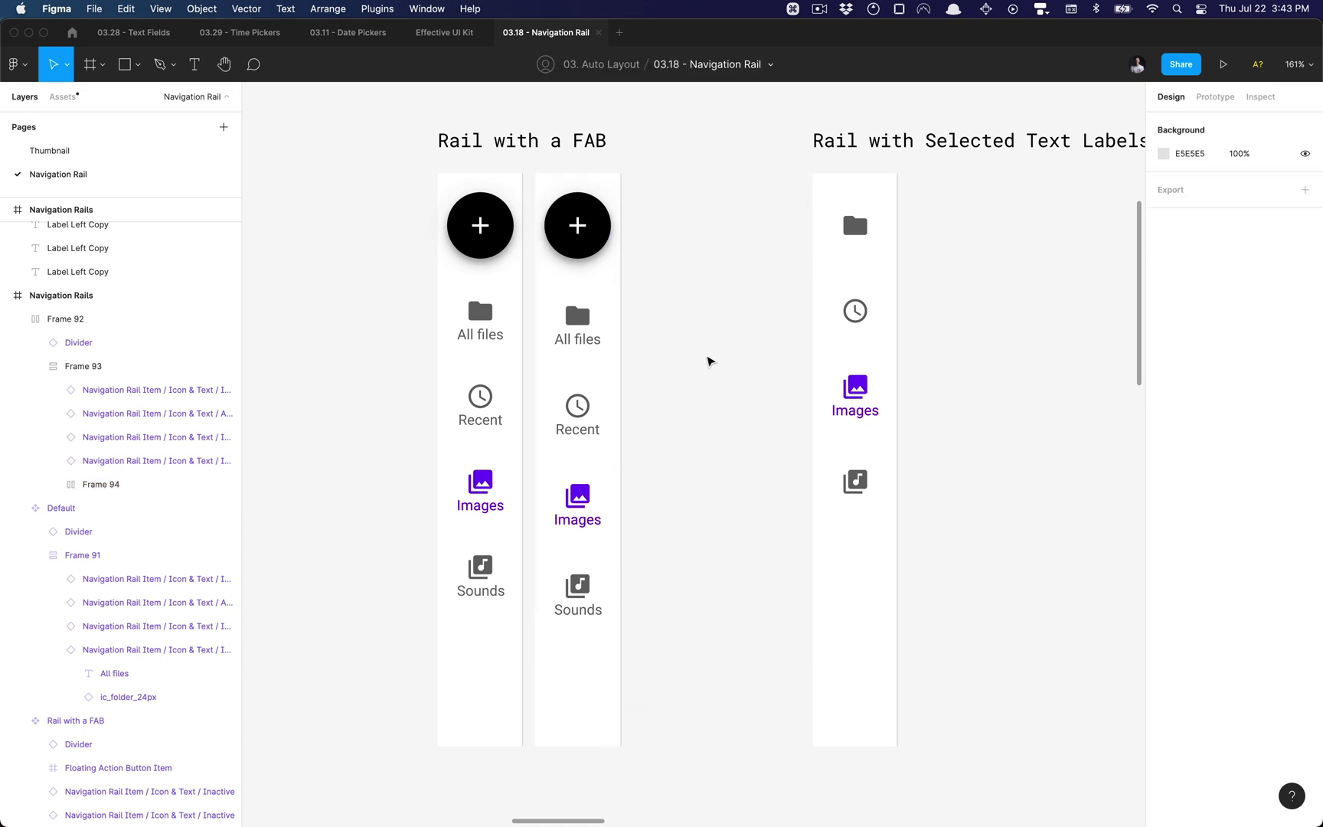
Set the spacing between the new rail's items to 0, matching the original rail.
left_click_drag(709, 360, 727, 334)
left_click(603, 382)
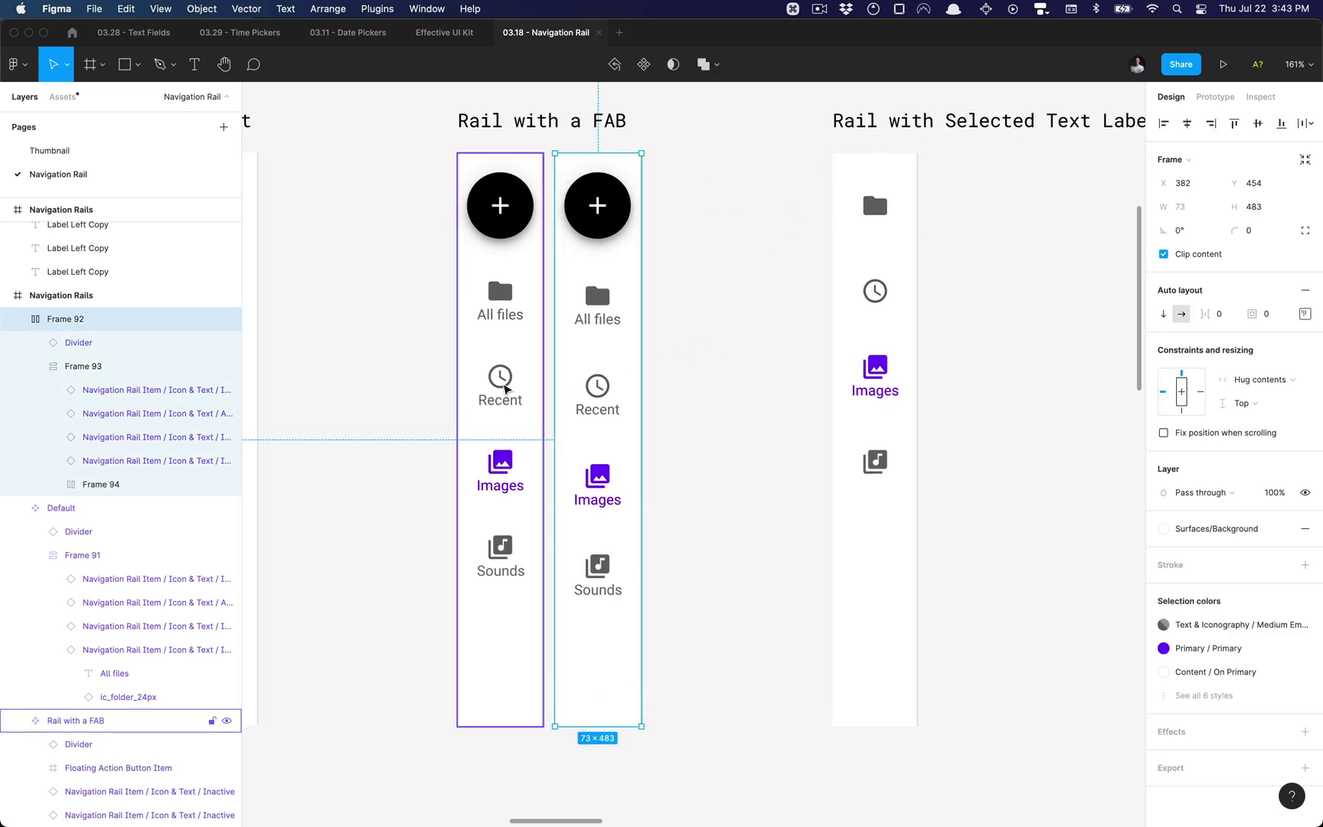
left_click(522, 374, "super")
key("alt")
left_click(596, 361)
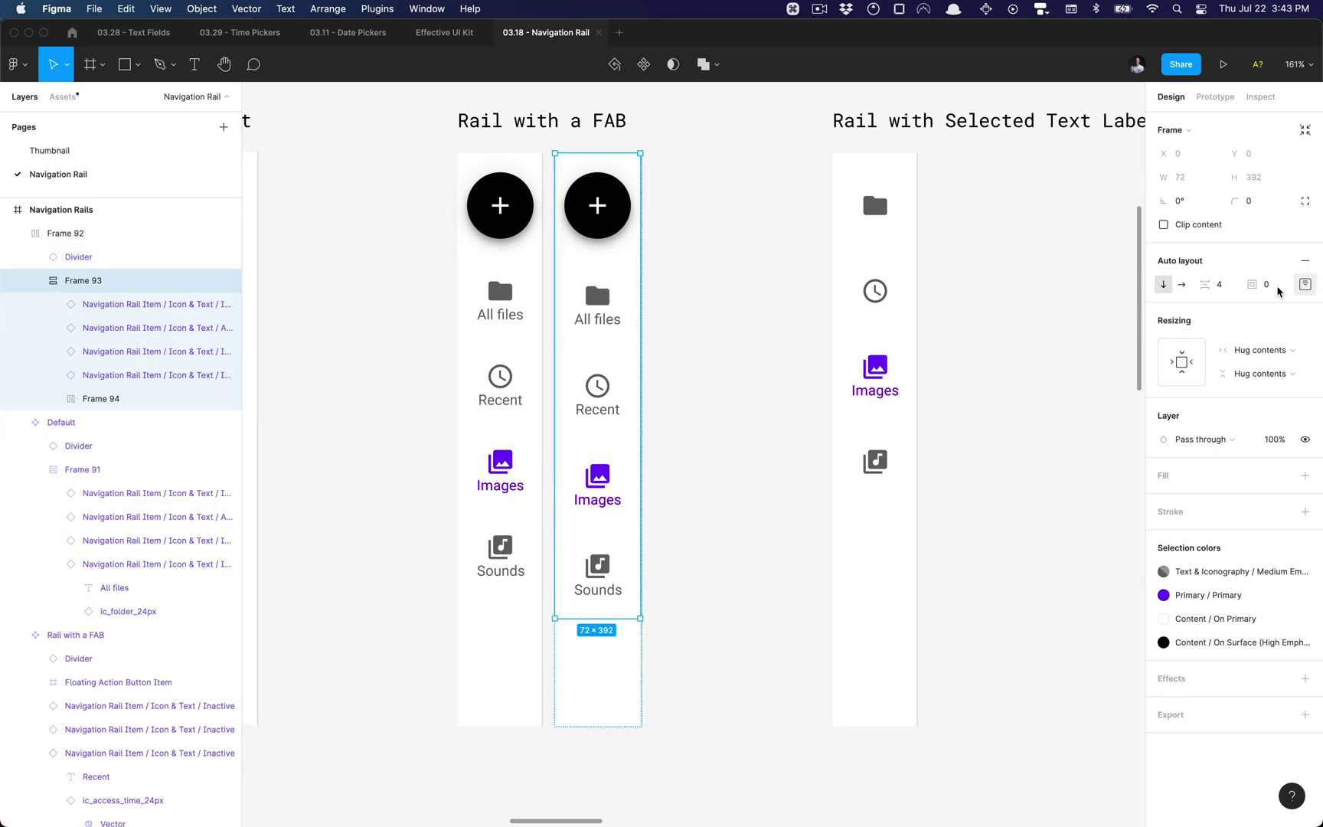
type("0")
key("Return")
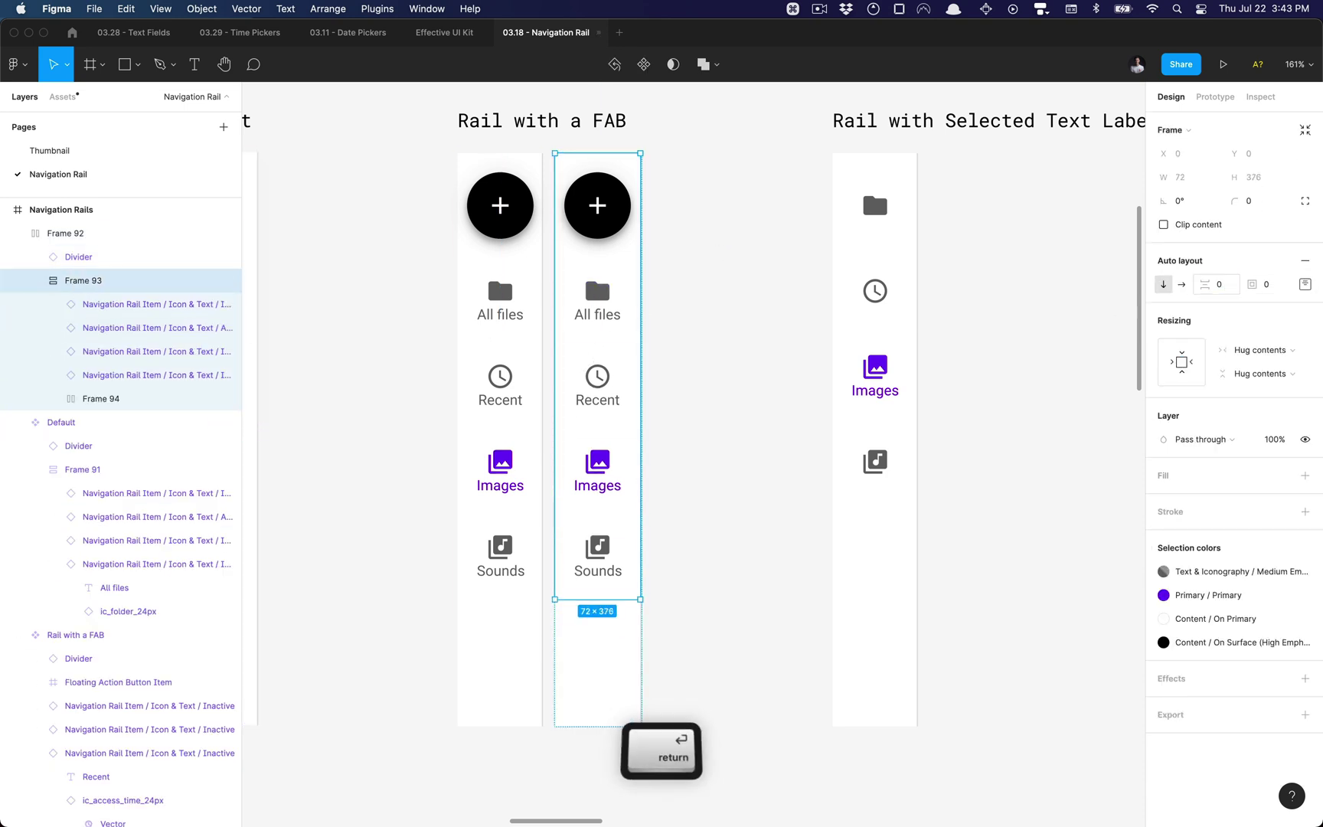
left_click(736, 571)
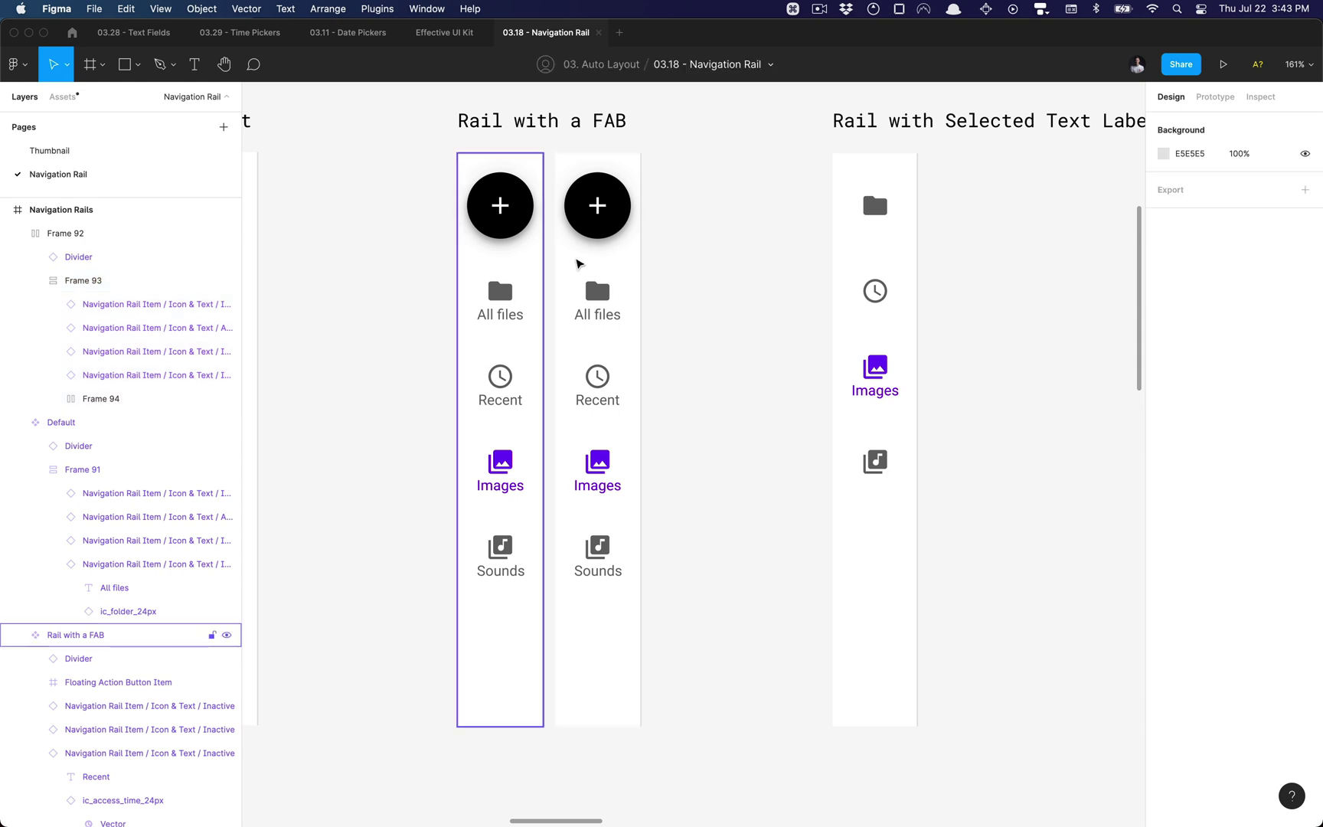
Rename the rebuilt rail to 'Rail with a FAB', copying the original's name.
left_click(597, 337)
left_click(473, 325)
key("ctrl+r")
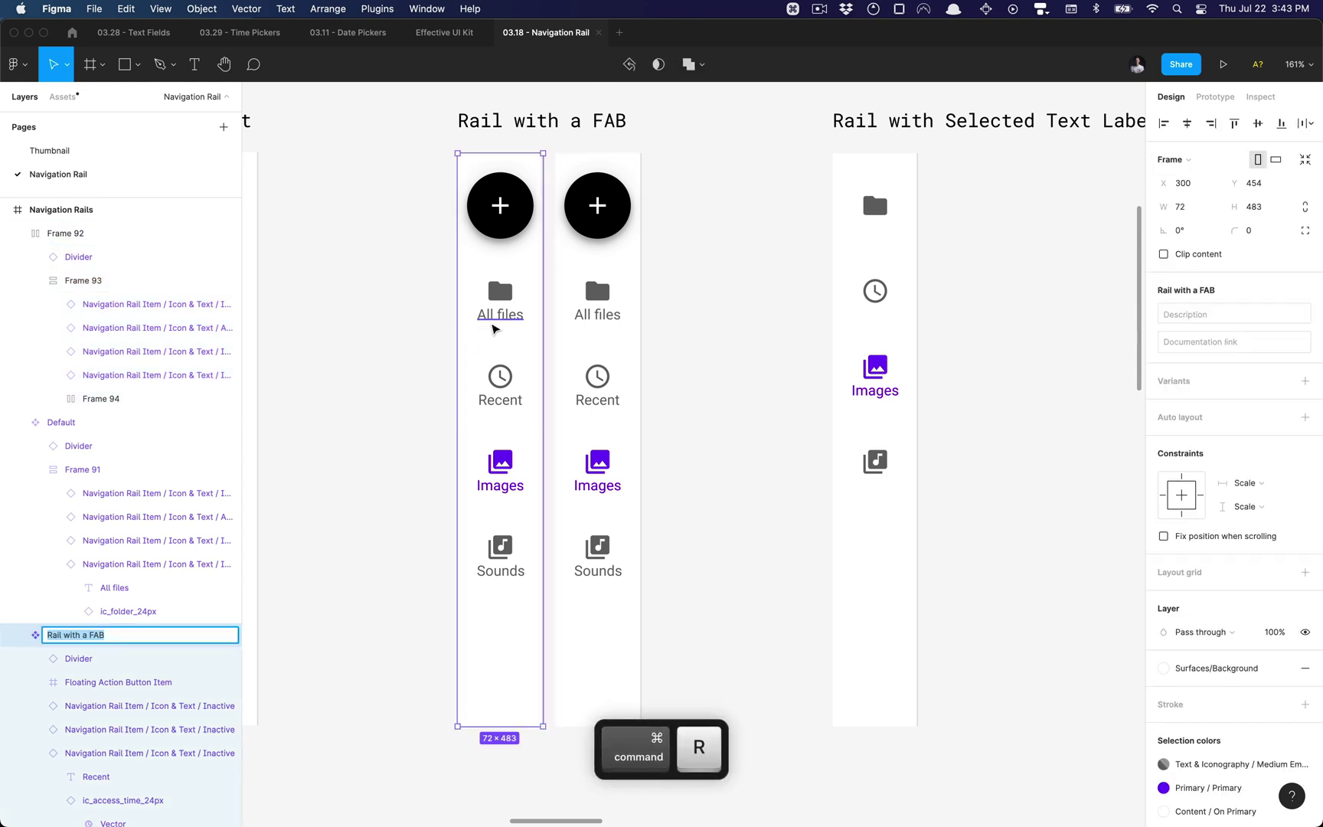
left_click(599, 314)
key("ctrl+c")
key("ctrl+r")
key("ctrl+v")
key("Return")
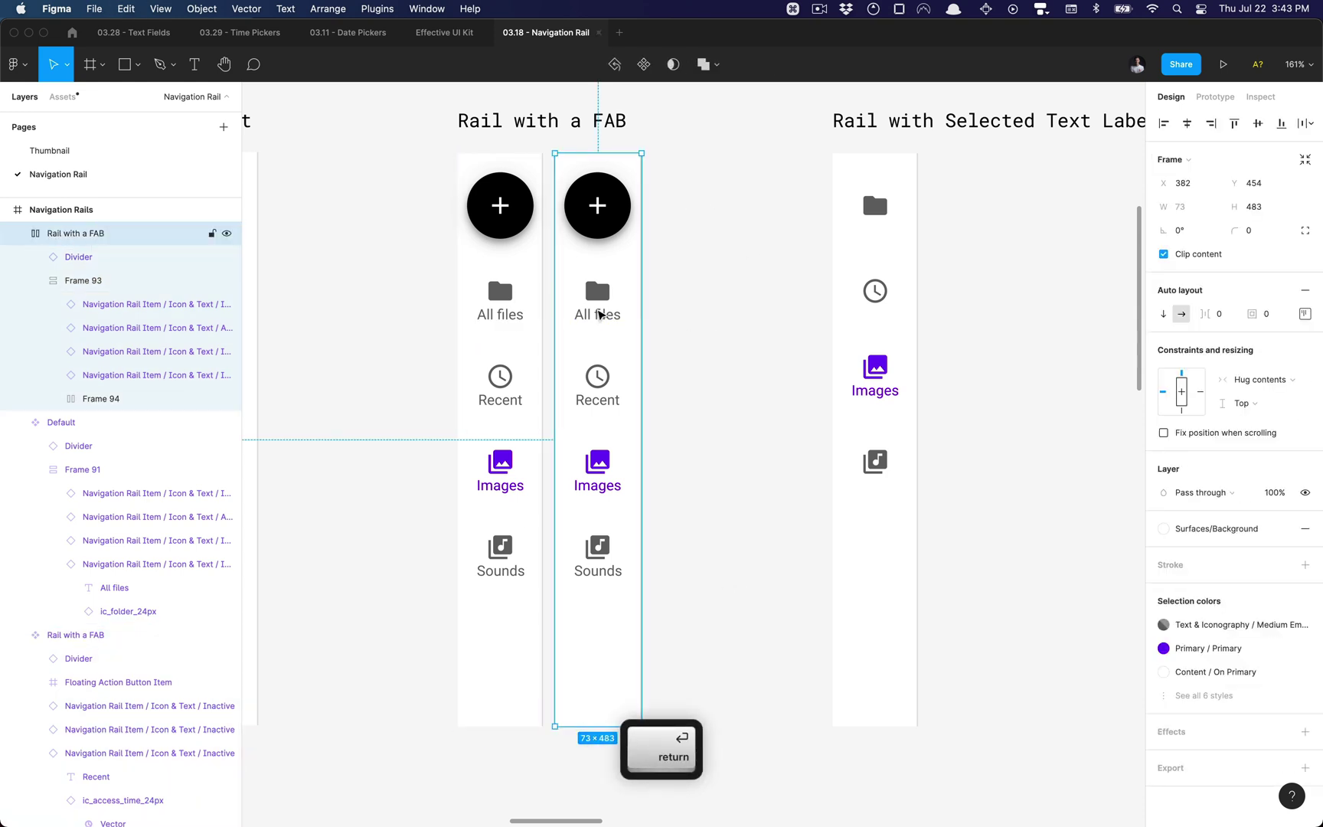
Turn the renamed rail into a component.
left_click(720, 348)
left_click(576, 352)
key("ctrl+alt+k")
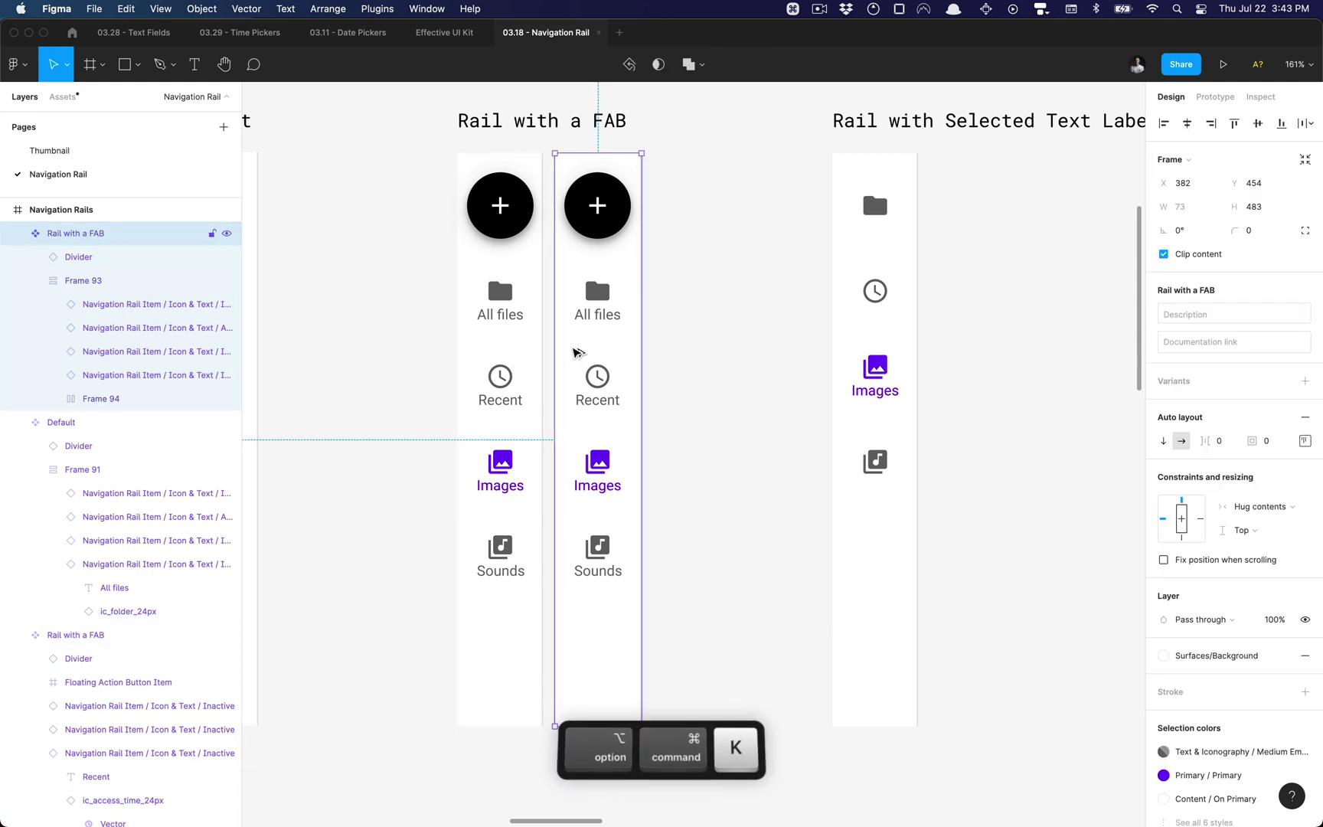
Delete the original FAB rail and move the new component into its spot at X 300.
left_click_drag(500, 357, 748, 330)
key("space")
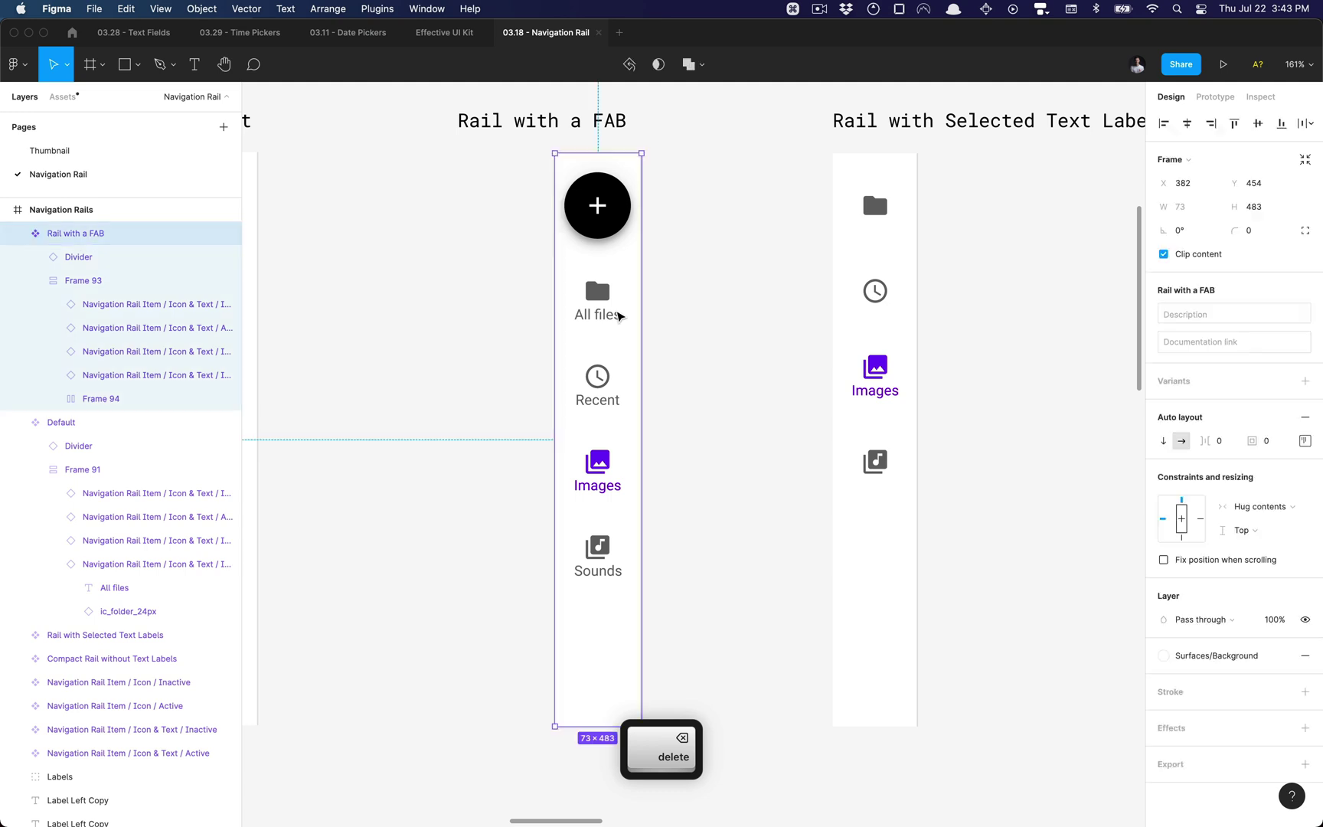
scroll(684, 308, "right", 5)
scroll(756, 343, "down", 5)
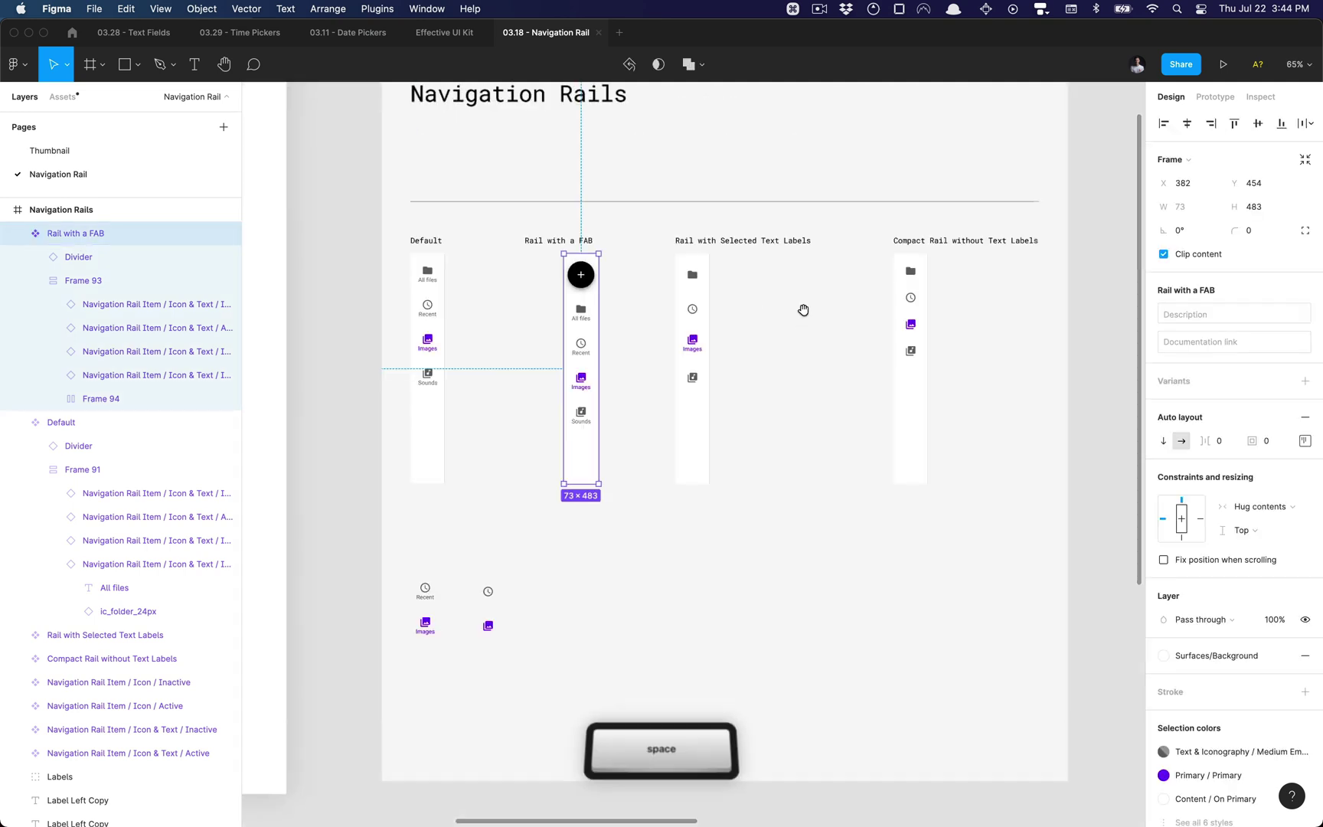
scroll(804, 307, "right", 3)
scroll(689, 296, "up", 5)
scroll(603, 360, "down", 2)
scroll(916, 317, "left", 5)
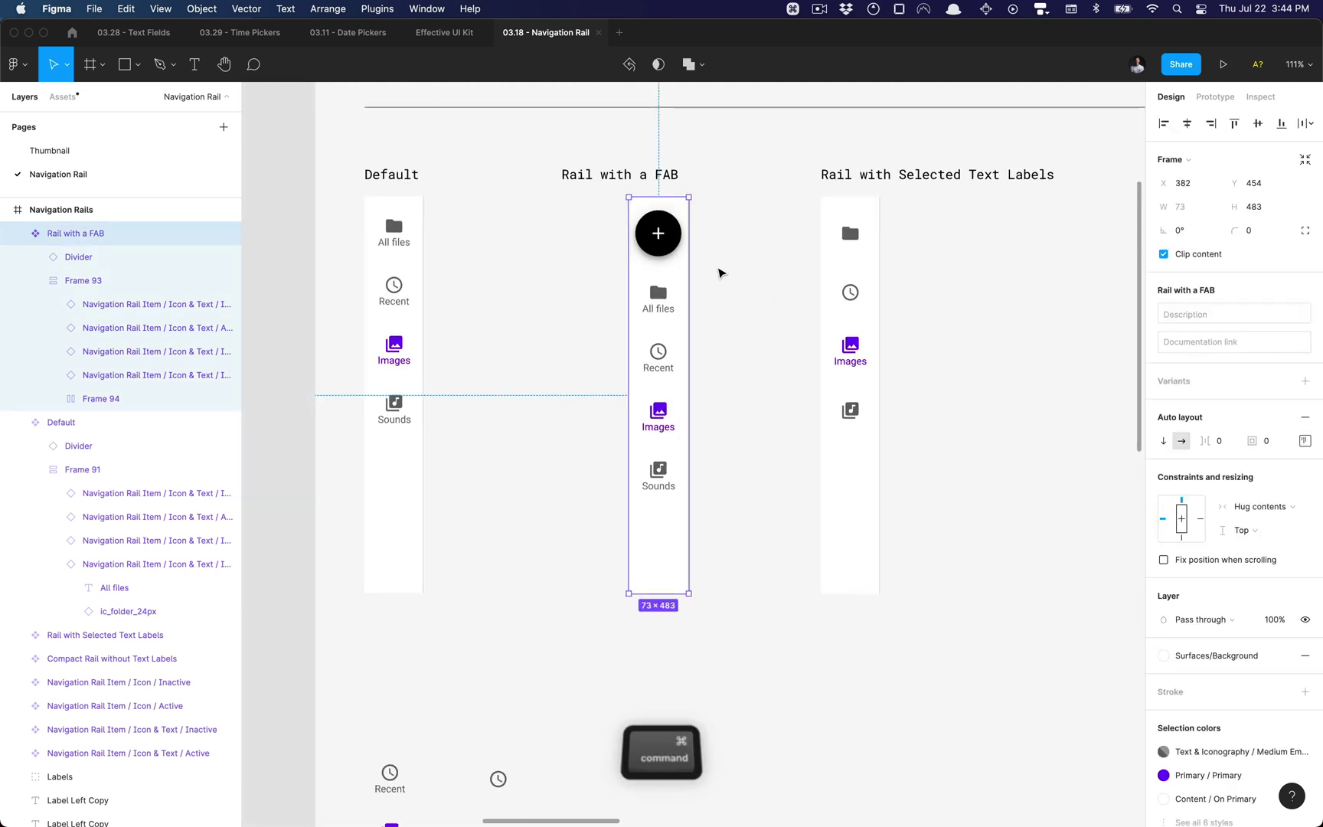
scroll(694, 275, "up", 3)
left_click_drag(653, 274, 571, 270)
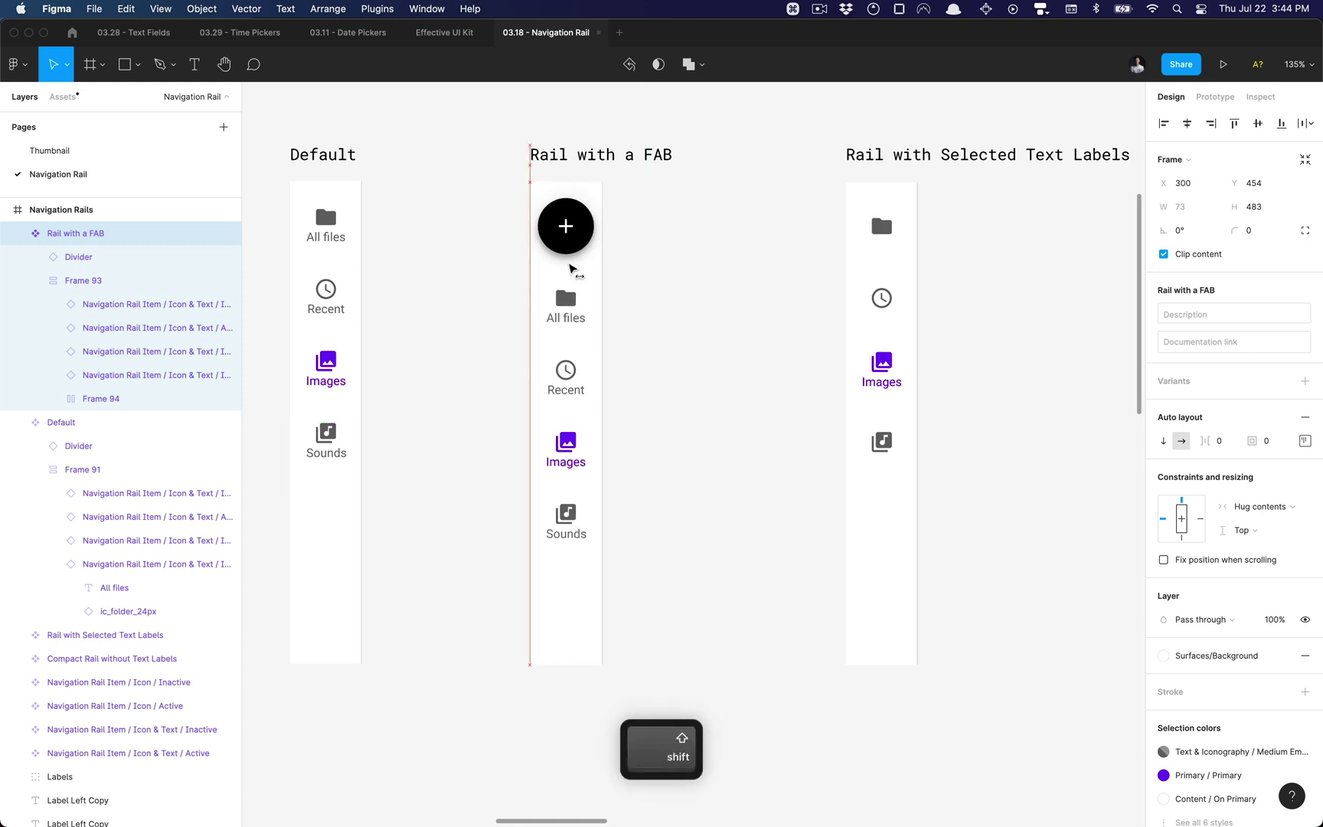